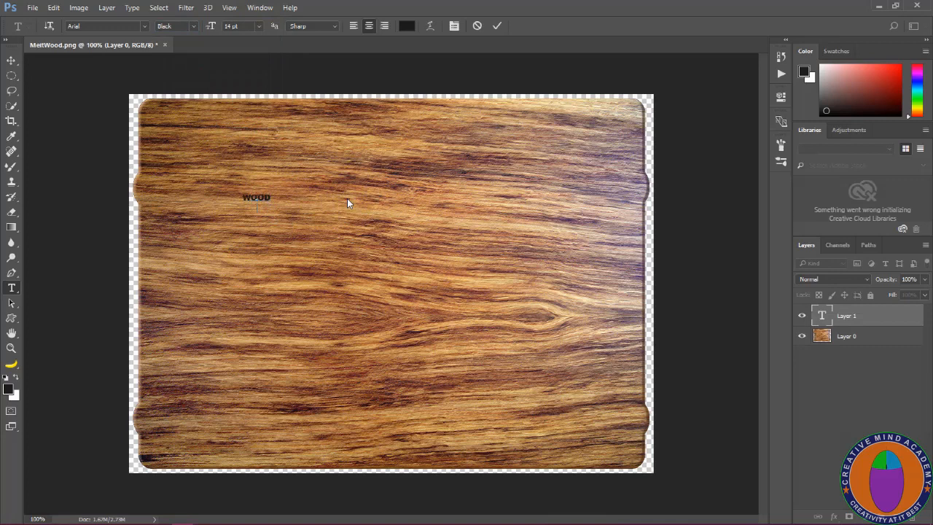
# Add BURN as a second line of text below WOOD and commit the text.
pyautogui.press('Return')
pyautogui.write('BURN')
pyautogui.click(10, 61)
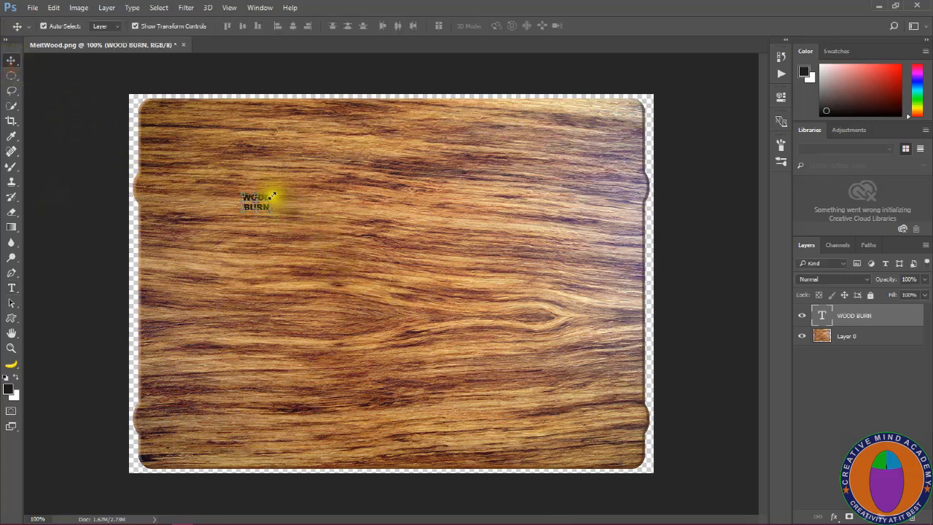
# Scale the WOOD BURN text proportionally to about 1100% and position it near the middle of the wood board.
pyautogui.moveTo(270, 209)
pyautogui.mouseDown()
pyautogui.moveTo(345, 267)
pyautogui.moveTo(512, 360)
pyautogui.mouseUp()
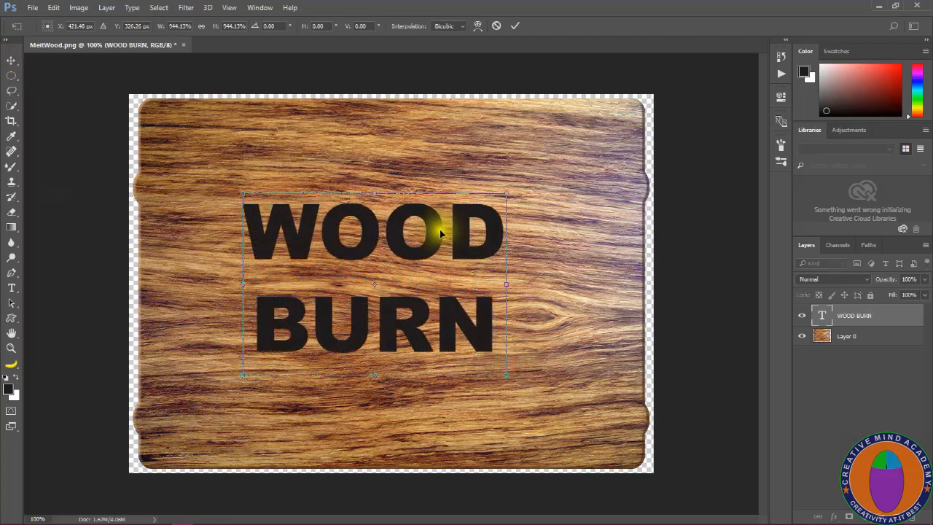
pyautogui.moveTo(431, 229); pyautogui.dragTo(421, 202)
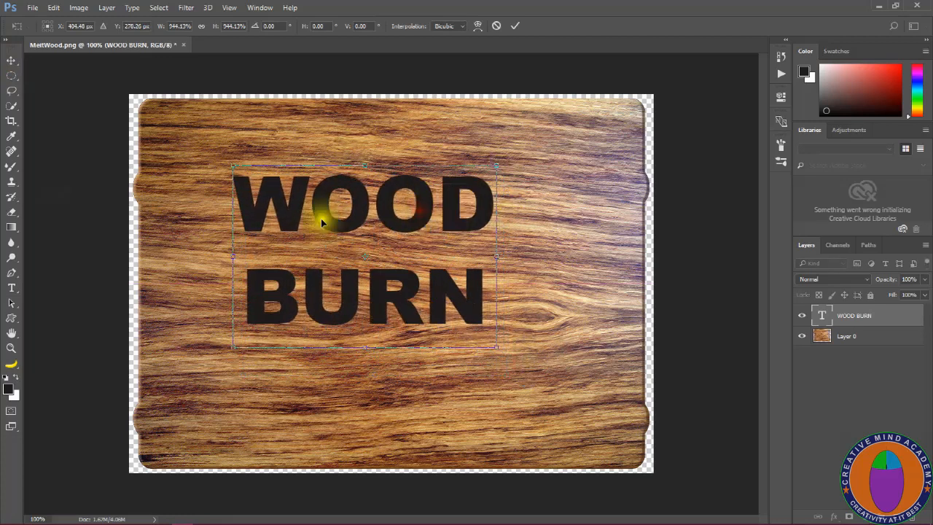
pyautogui.moveTo(495, 350); pyautogui.dragTo(546, 393)
pyautogui.moveTo(463, 309); pyautogui.dragTo(455, 310)
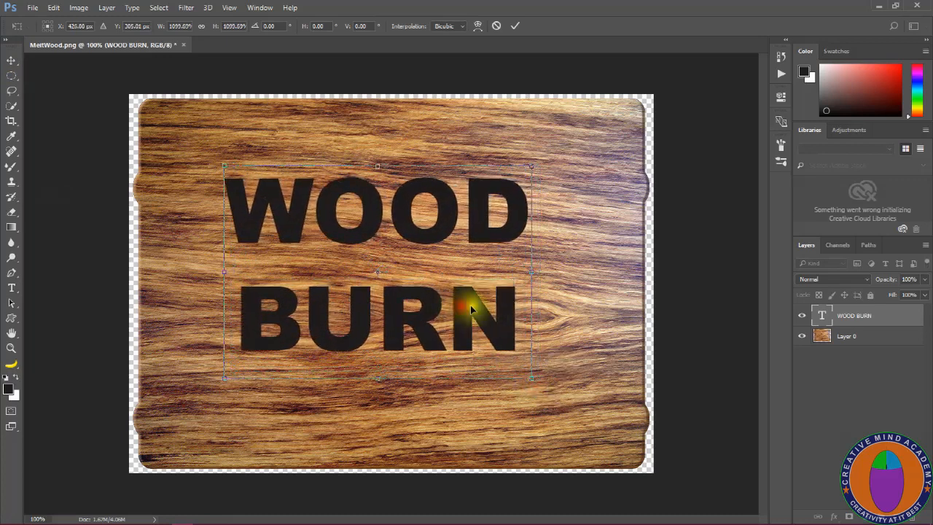
pyautogui.click(516, 28)
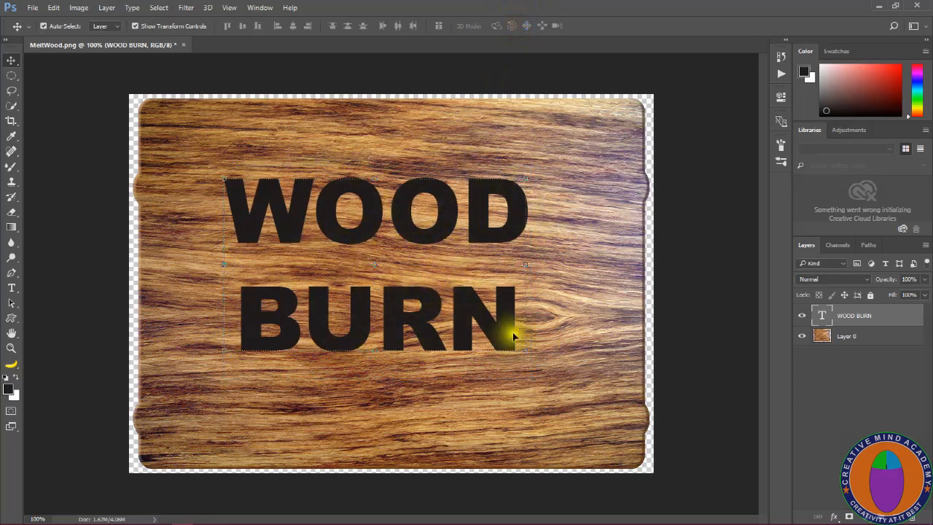
pyautogui.moveTo(400, 225); pyautogui.dragTo(401, 235)
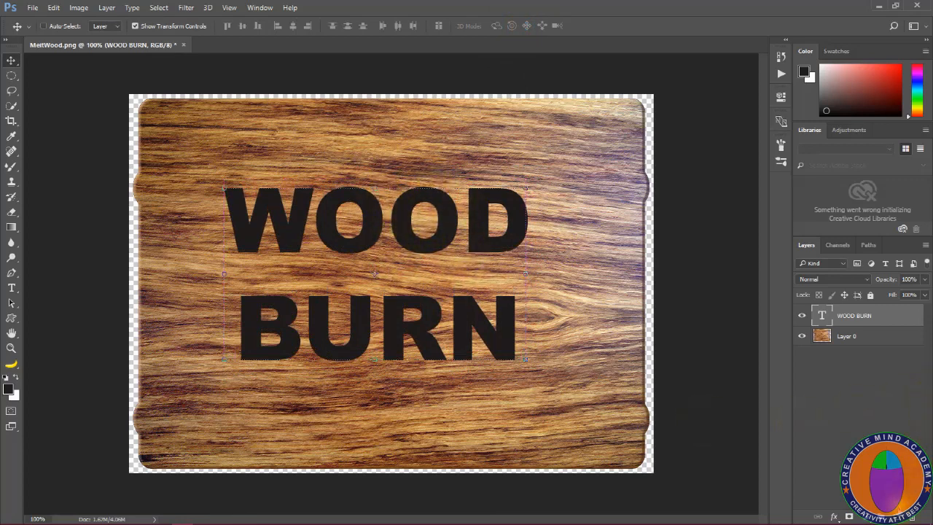
# Create a new layer beneath the WOOD BURN text layer and fill it with white.
pyautogui.keyDown('ctrl'); pyautogui.click(896, 516); pyautogui.keyUp('ctrl')
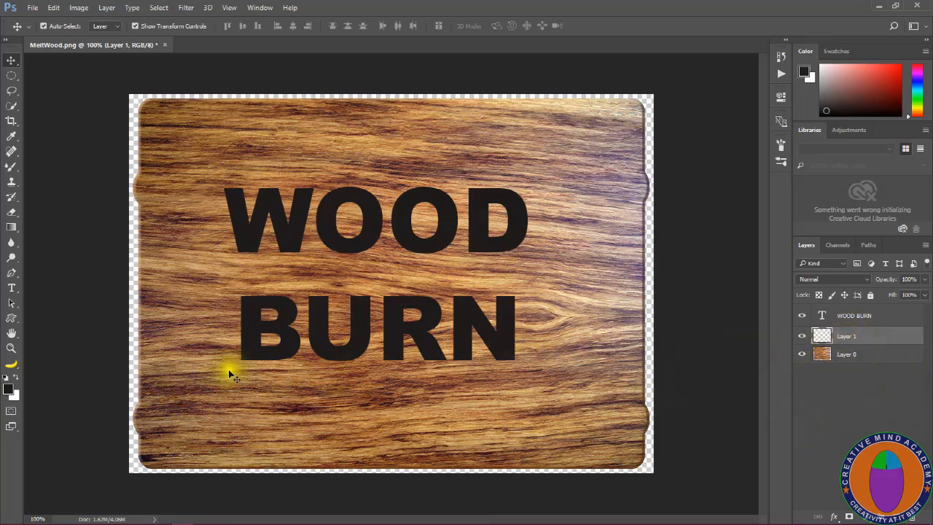
pyautogui.click(15, 376)
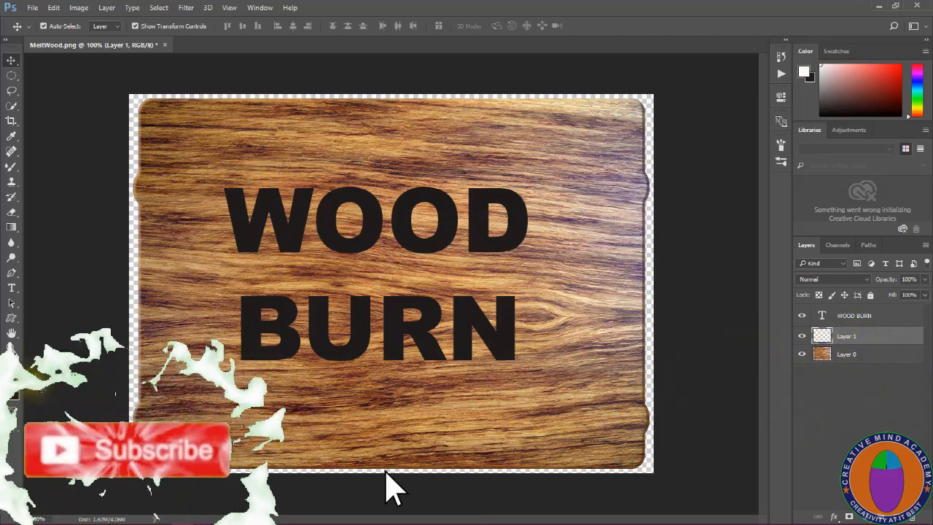
pyautogui.hotkey('alt', 'BackSpace')
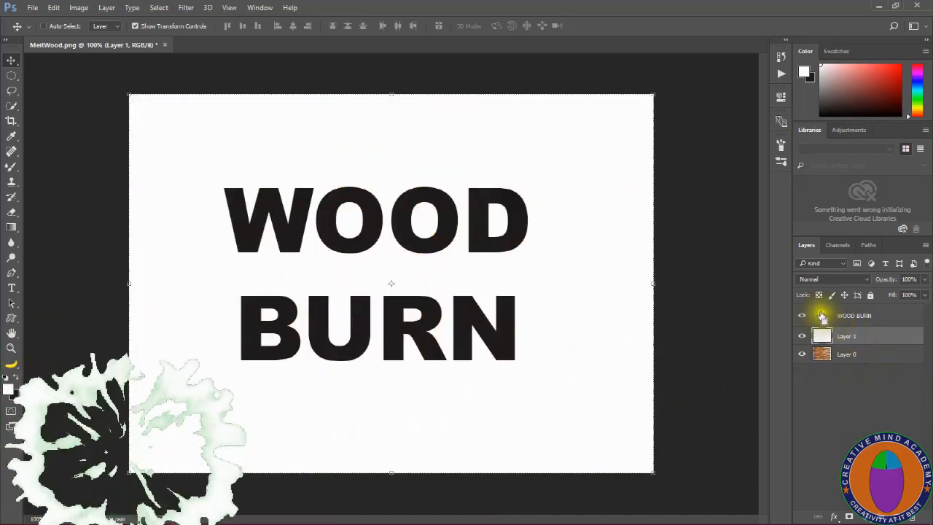
# Load the WOOD BURN text outline as a selection, hide the text layer, and expand the selection outward.
pyautogui.keyDown('ctrl'); pyautogui.click(822, 318); pyautogui.keyUp('ctrl')
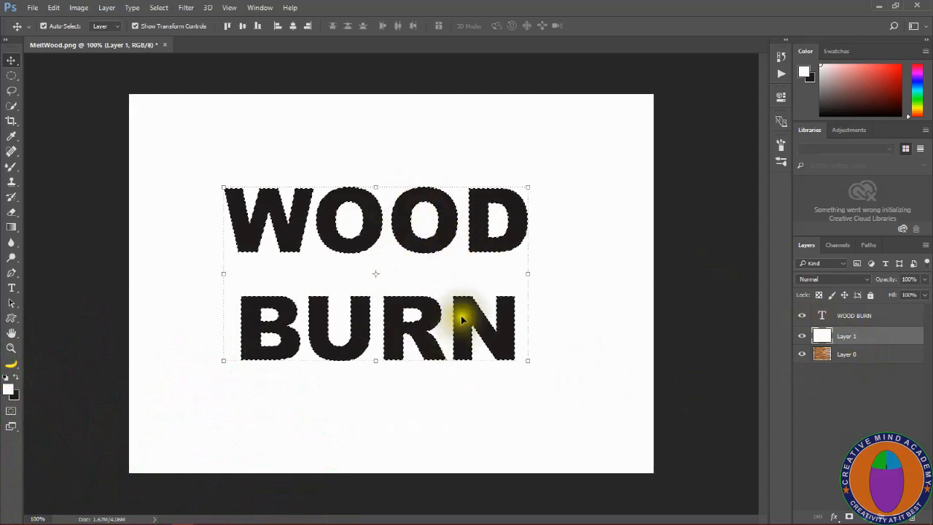
pyautogui.click(801, 315)
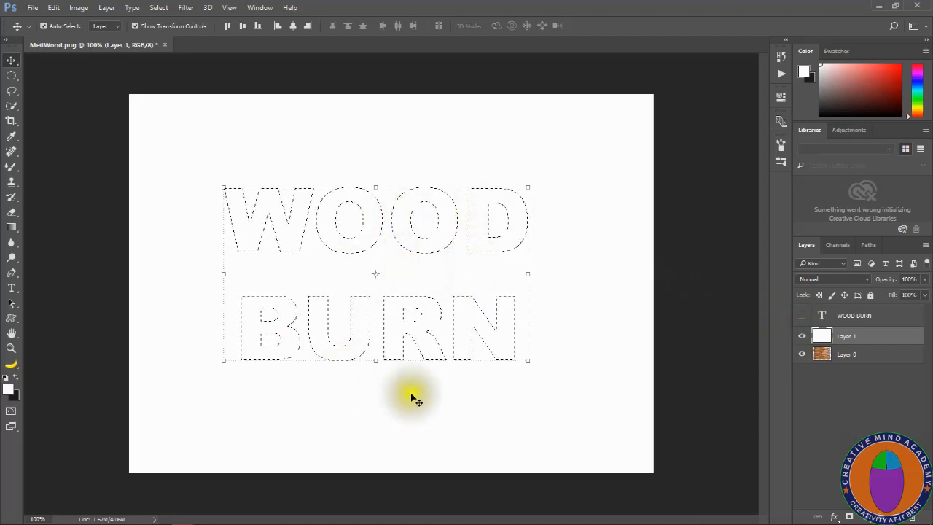
pyautogui.click(157, 7)
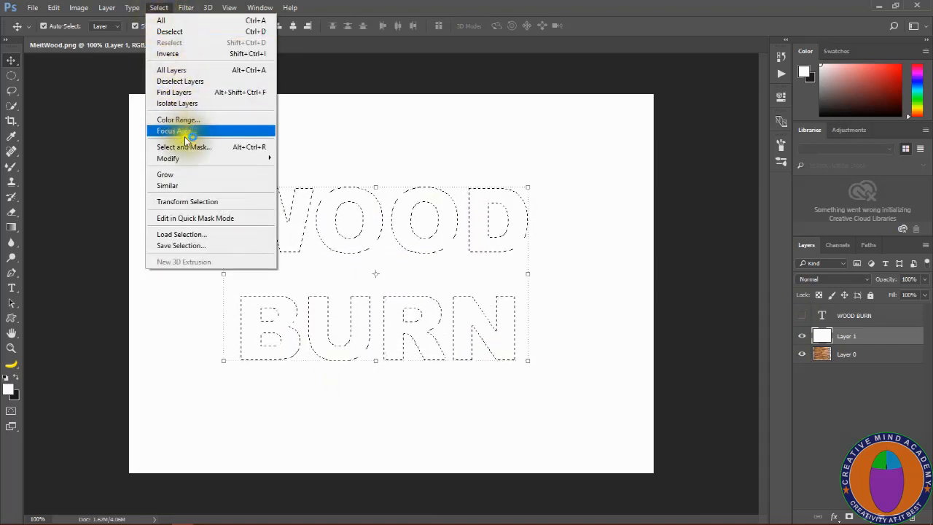
pyautogui.moveTo(225, 160)
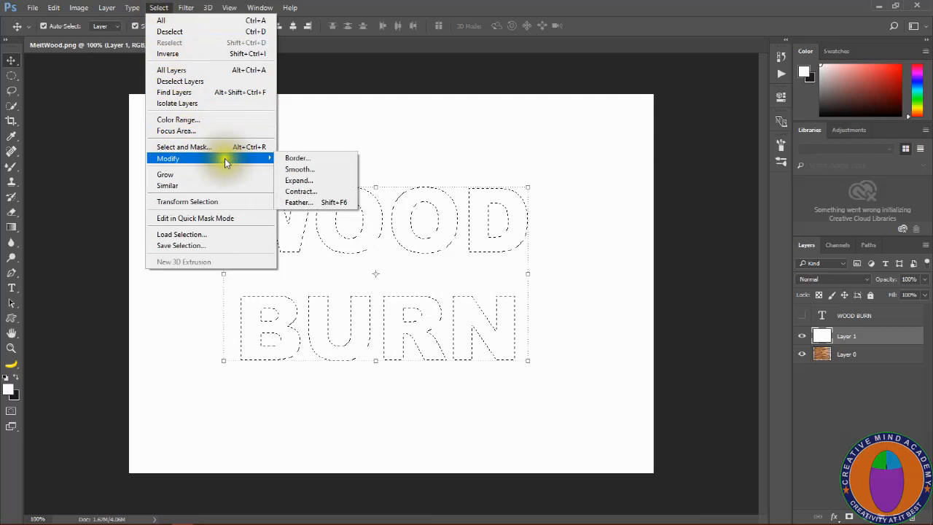
pyautogui.click(315, 180)
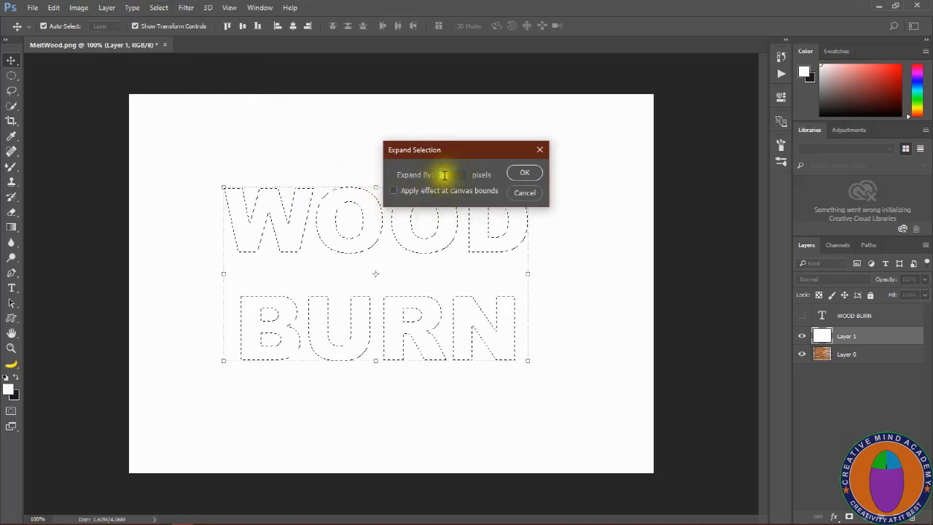
pyautogui.click(525, 174)
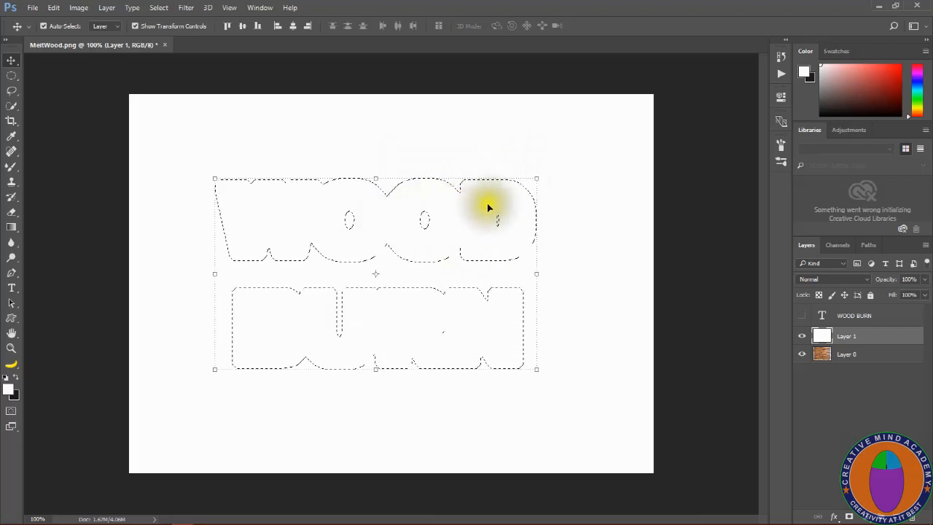
# Fill the expanded lettering selection on Layer 1 with the near-black color and deselect.
pyautogui.click(16, 376)
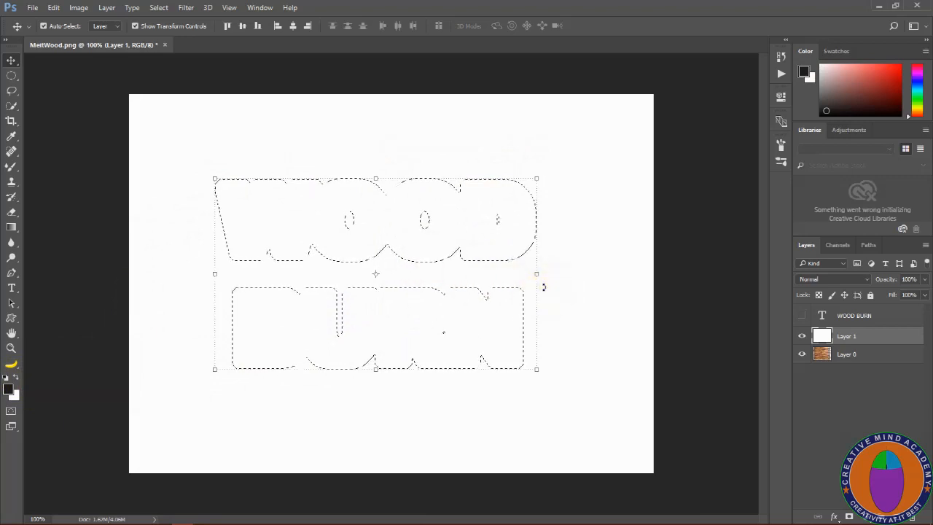
pyautogui.hotkey('alt', 'BackSpace')
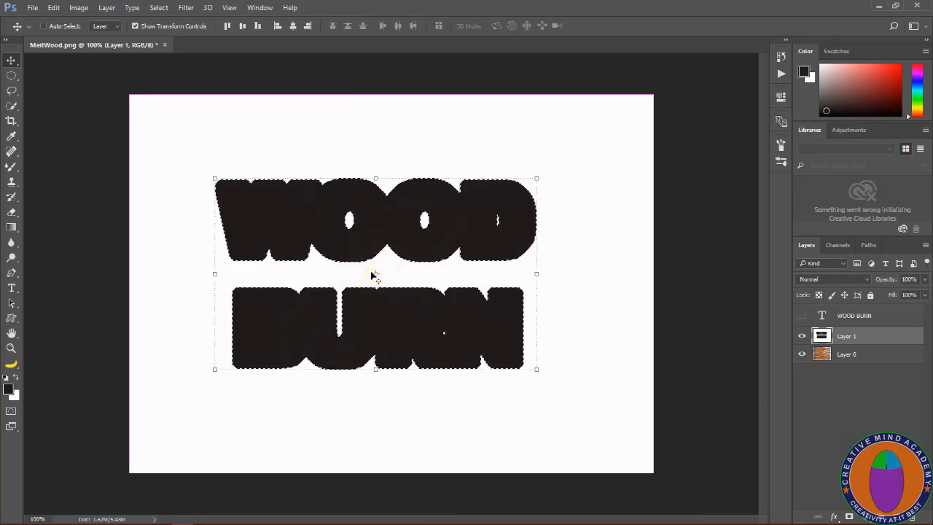
pyautogui.hotkey('ctrl', 'd')
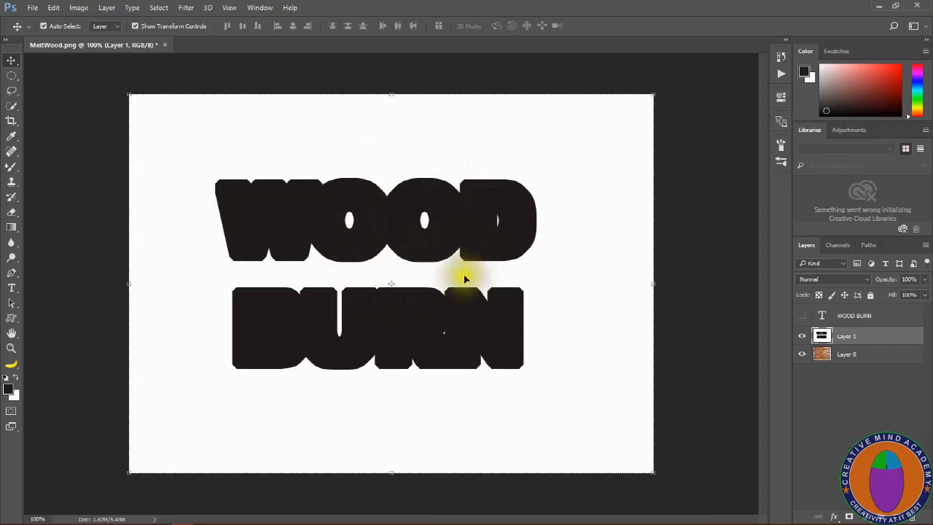
# Apply a Gaussian Blur with a 10-pixel radius to Layer 1 and invert its colors.
pyautogui.click(188, 8)
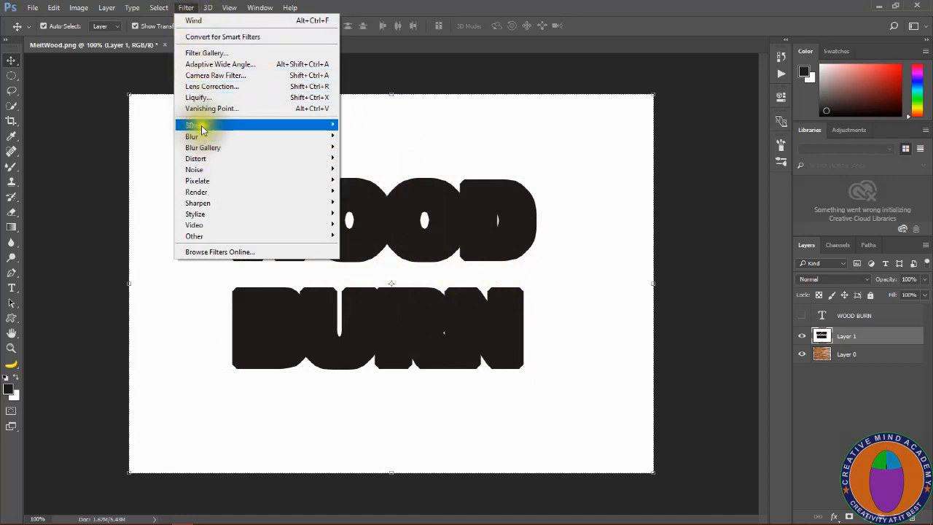
pyautogui.moveTo(222, 134)
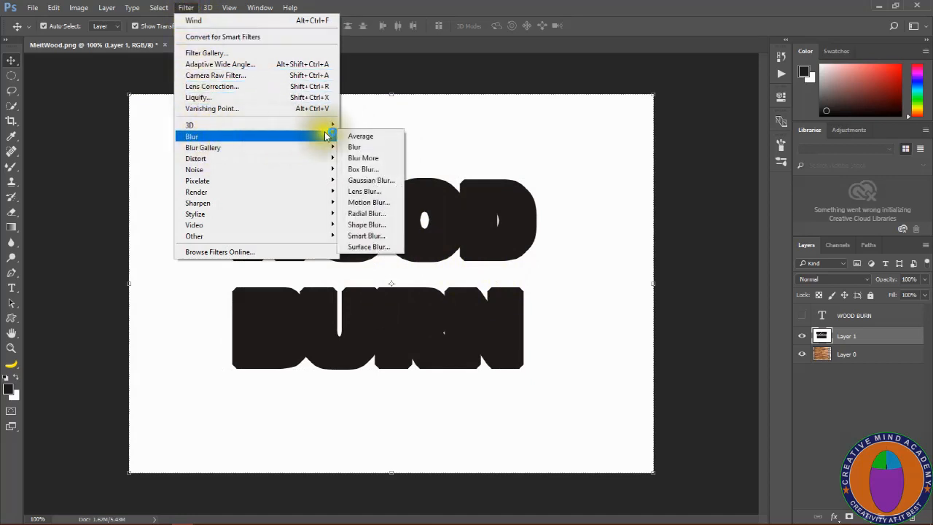
pyautogui.click(384, 181)
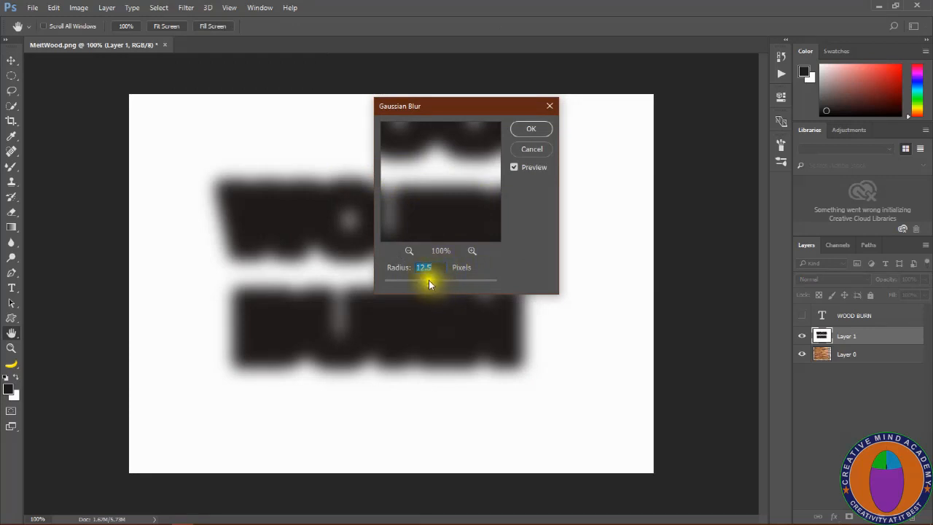
pyautogui.moveTo(434, 268); pyautogui.dragTo(409, 267)
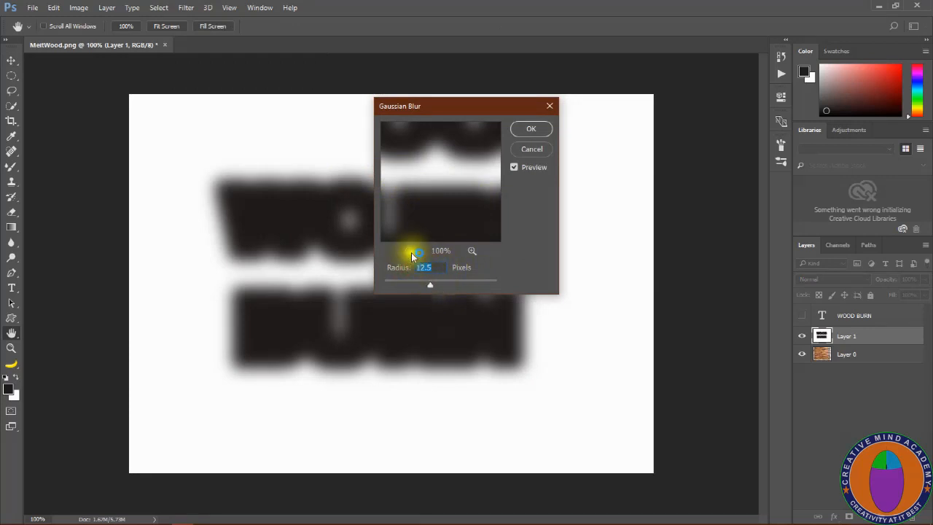
pyautogui.write('10')
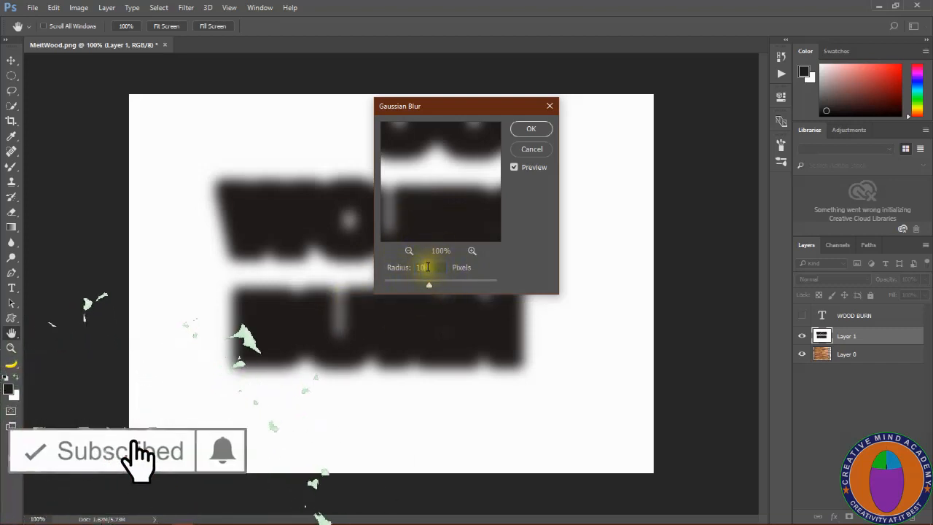
pyautogui.click(530, 129)
pyautogui.press('v')
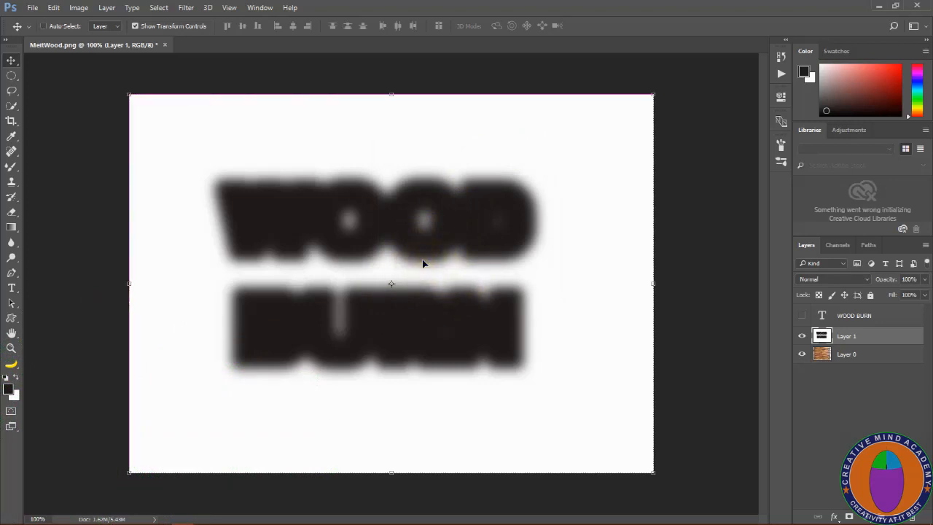
pyautogui.hotkey('ctrl', 'i')
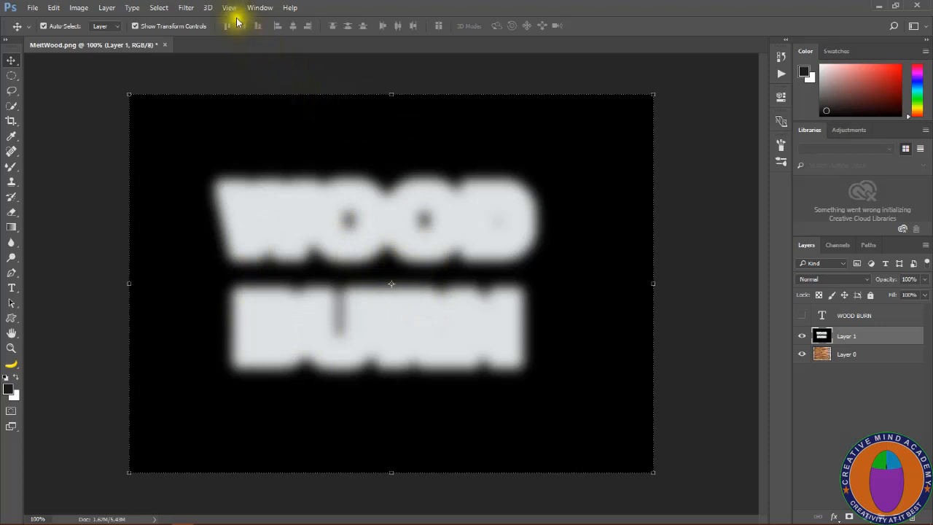
# Apply the Wind filter to Layer 1 using the Wind method with direction From the Left.
pyautogui.click(186, 9)
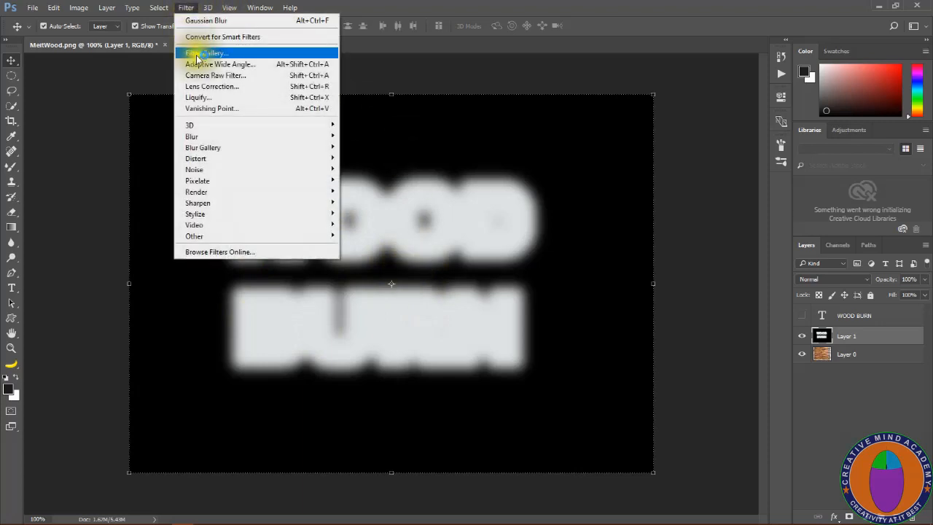
pyautogui.moveTo(237, 213)
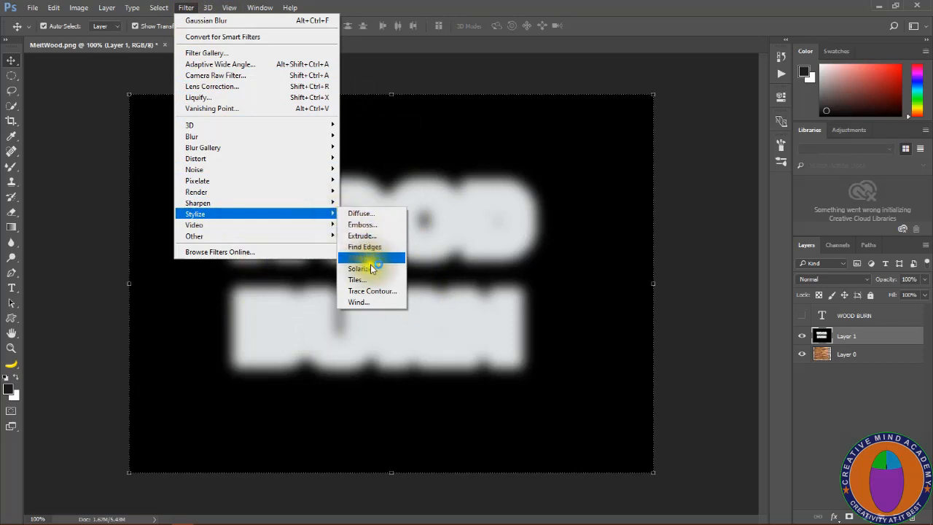
pyautogui.click(377, 302)
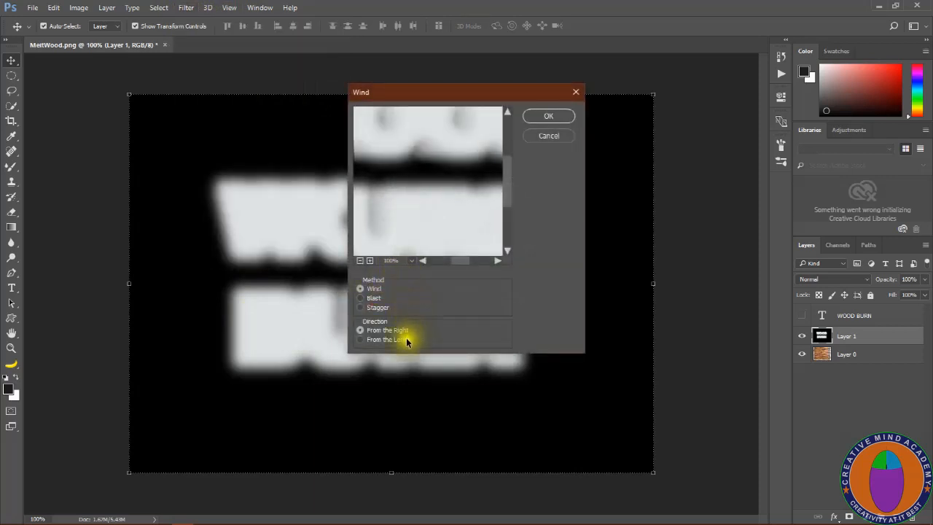
pyautogui.click(361, 340)
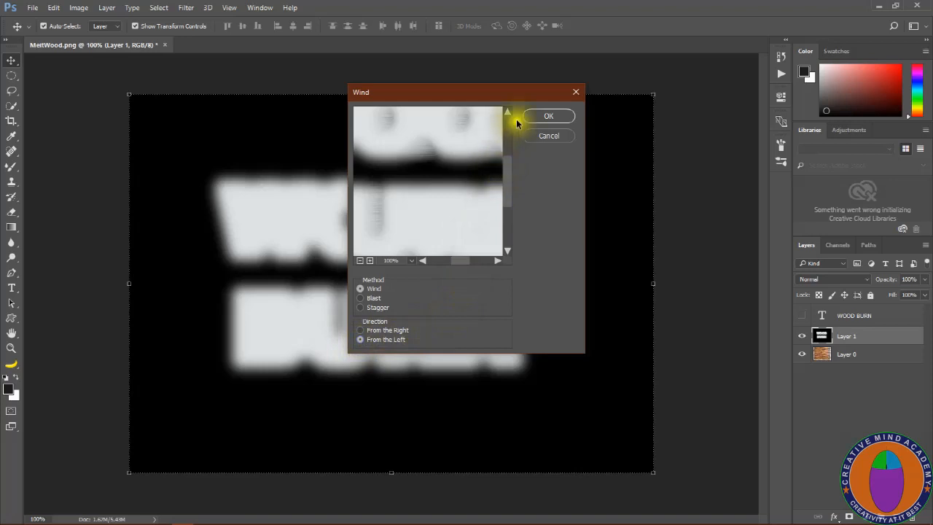
pyautogui.click(538, 117)
pyautogui.click(540, 118)
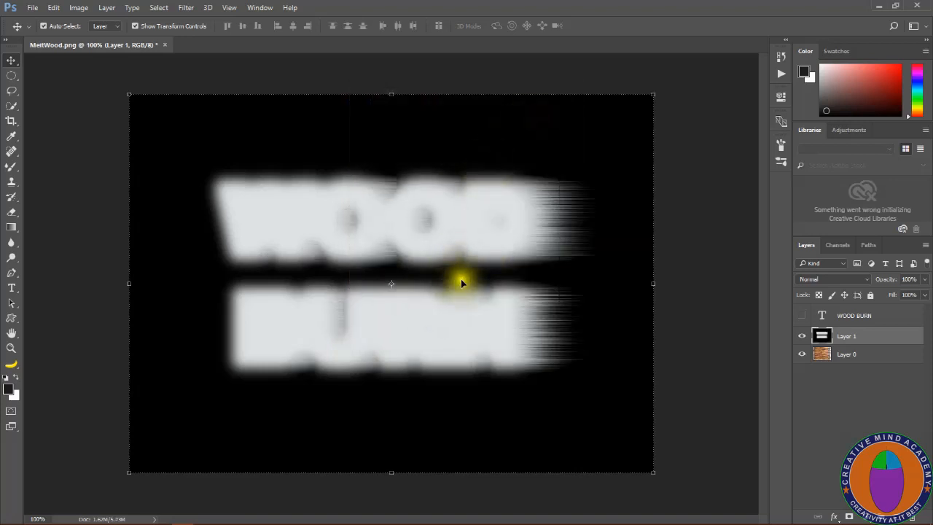
# Apply the Wind filter to Layer 1 again using the Wind method with direction From the Right.
pyautogui.click(184, 7)
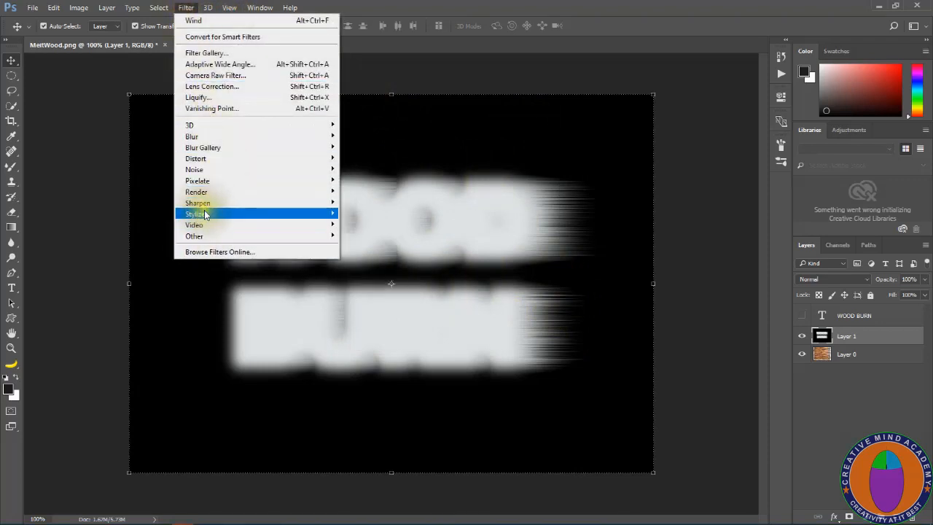
pyautogui.moveTo(204, 213)
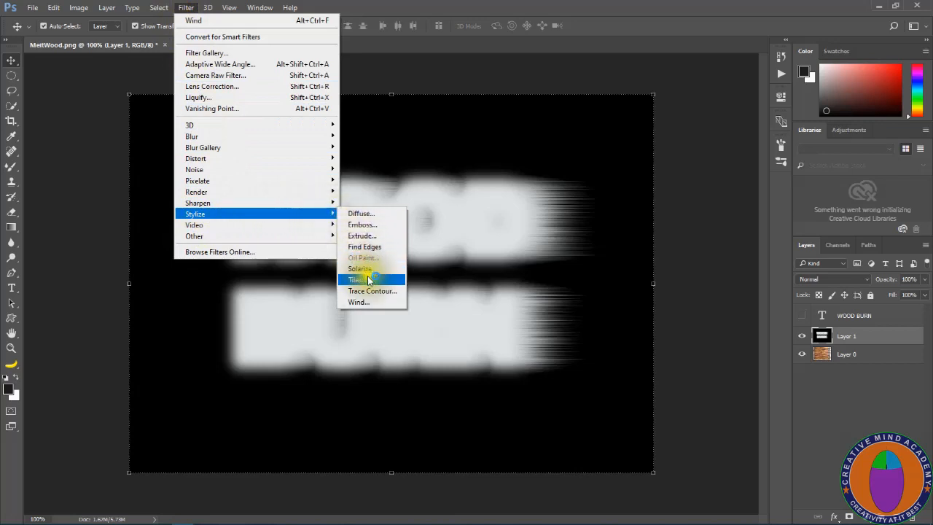
pyautogui.click(364, 301)
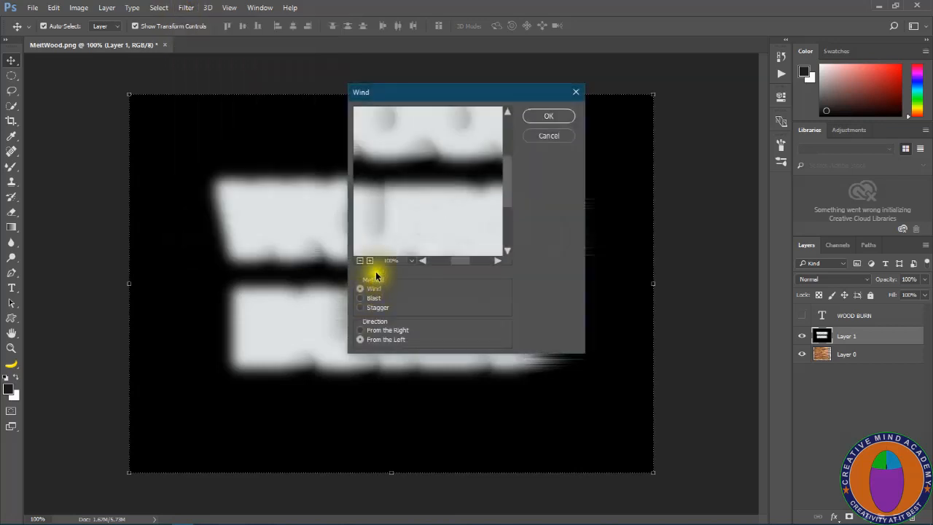
pyautogui.click(361, 330)
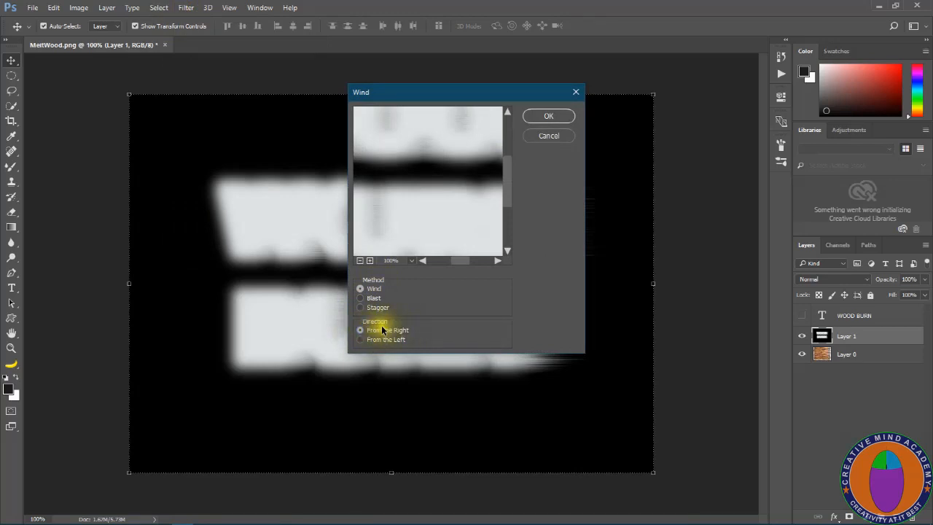
pyautogui.click(540, 117)
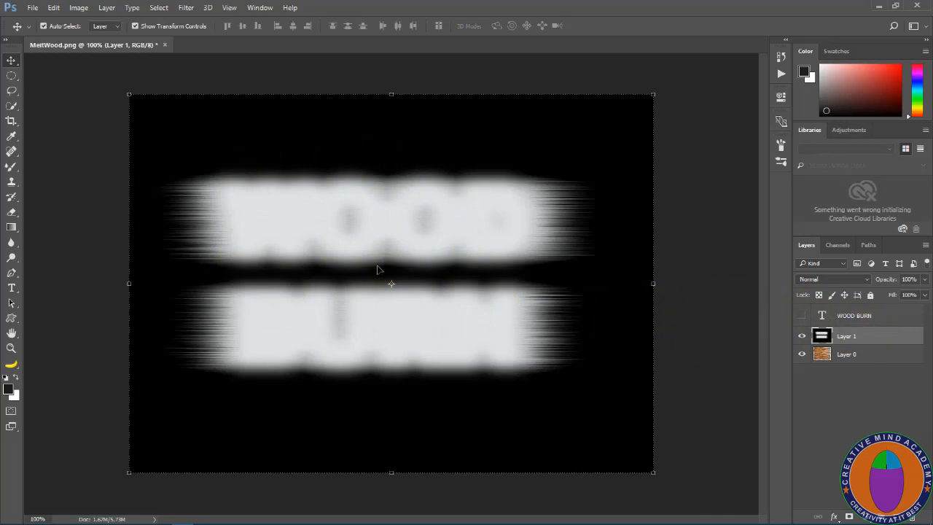
# Invert Layer 1's colors and apply Levels with the shadow output level set to 72.
pyautogui.hotkey('ctrl', 'i')
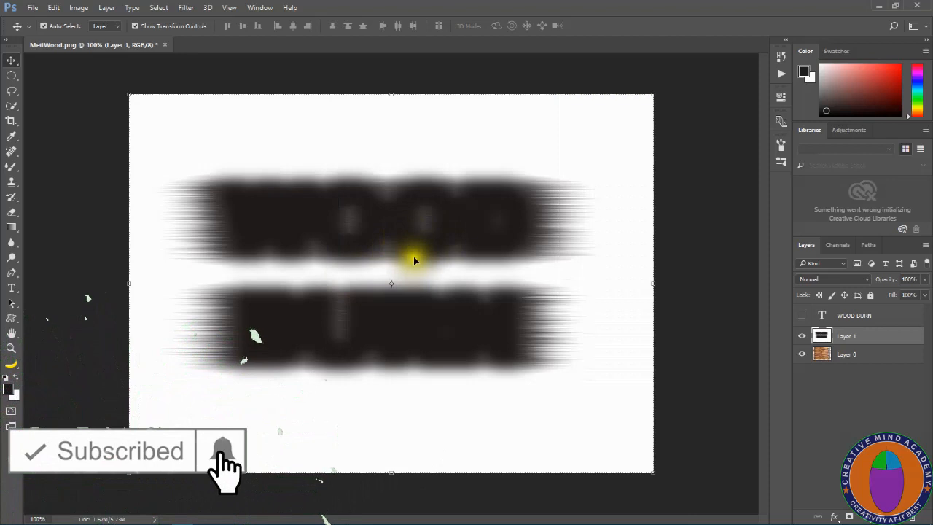
pyautogui.hotkey('ctrl', 'l')
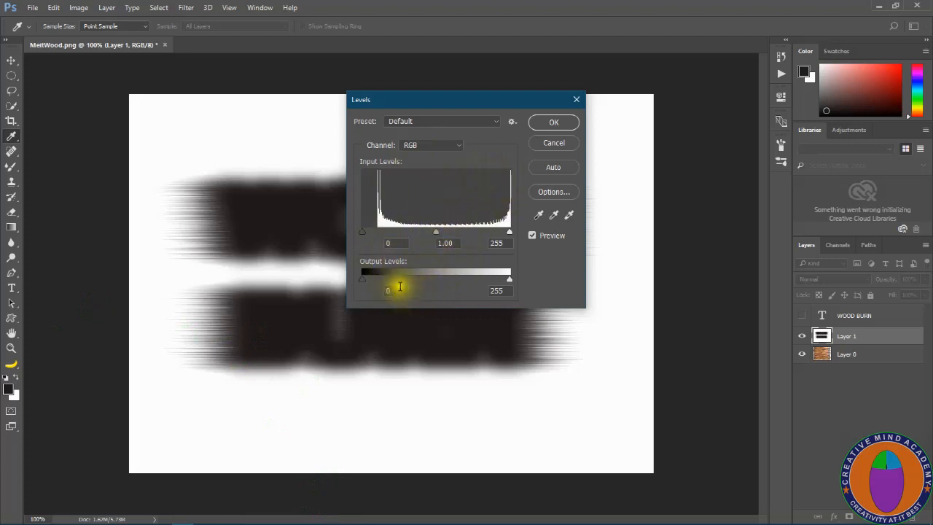
pyautogui.moveTo(399, 289); pyautogui.dragTo(374, 293)
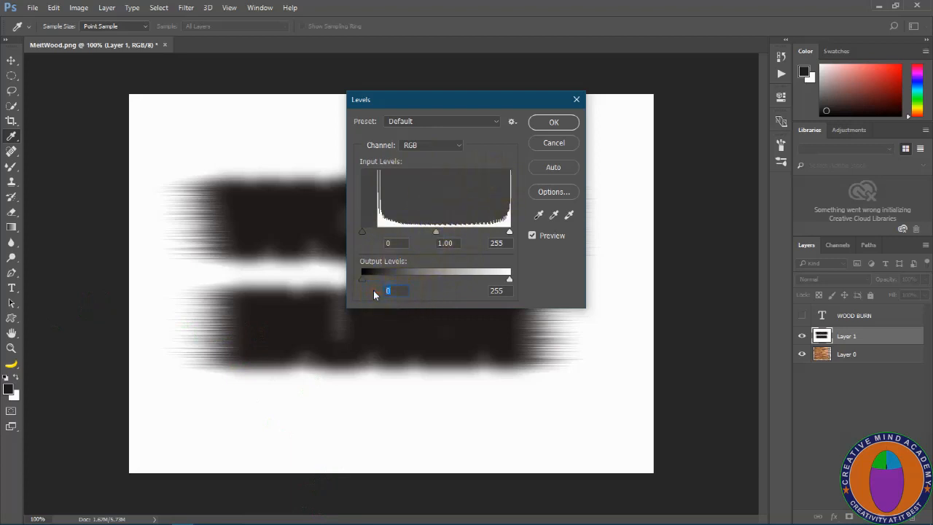
pyautogui.write('72')
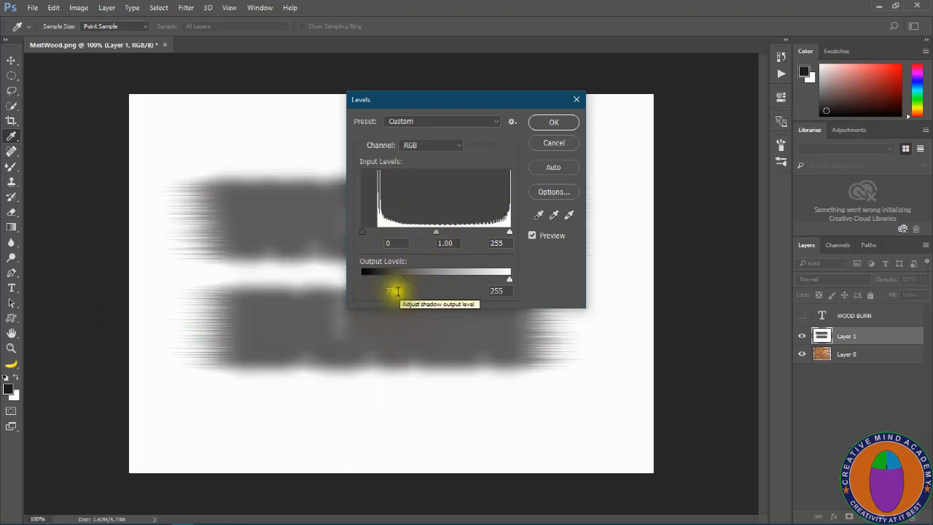
pyautogui.click(547, 123)
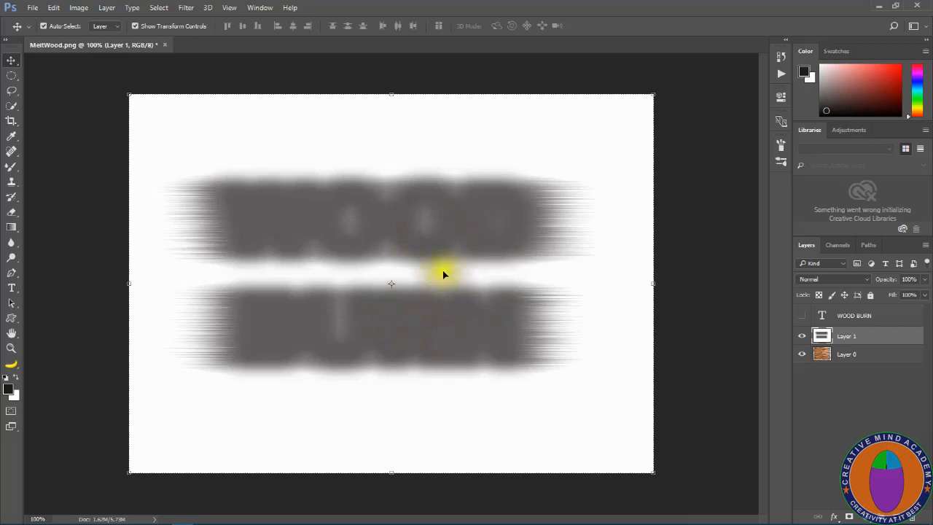
# Set Layer 1's blend mode to Color Burn and its opacity to 80%.
pyautogui.click(867, 280)
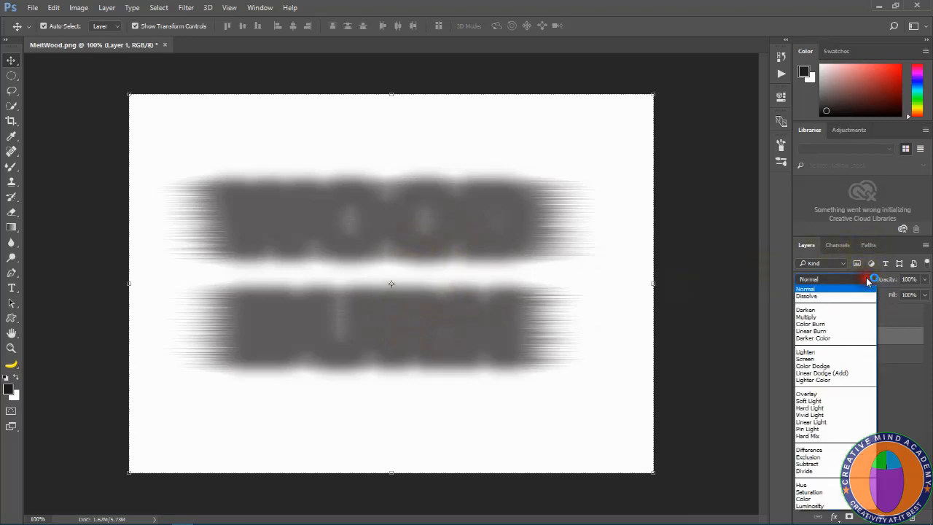
pyautogui.click(826, 324)
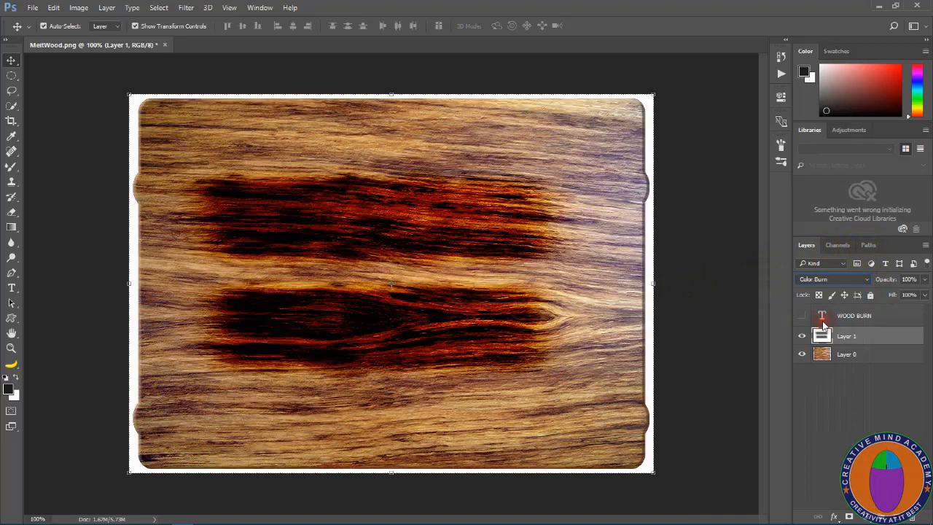
pyautogui.click(909, 279)
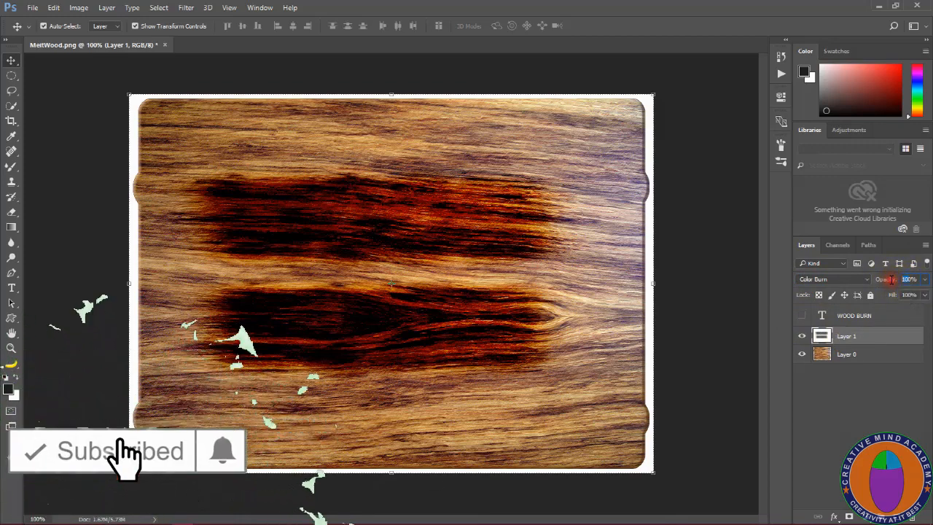
pyautogui.write('80')
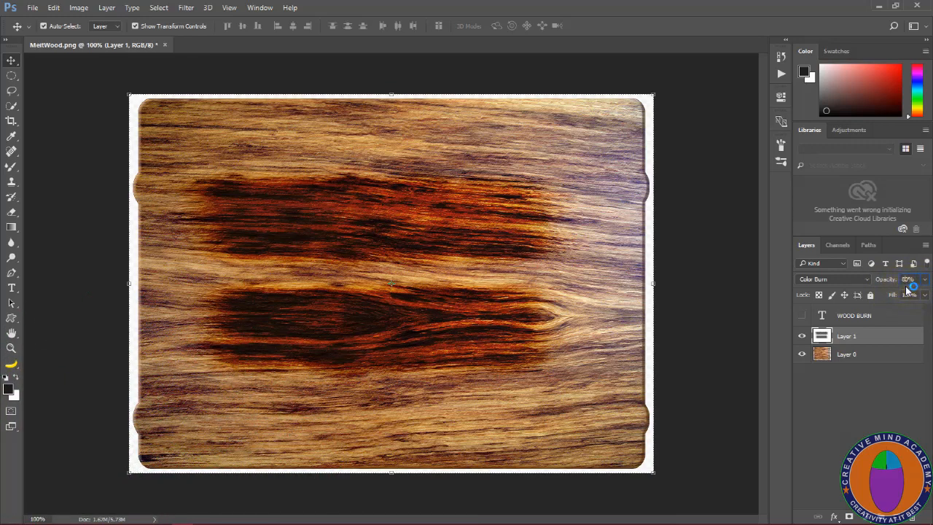
pyautogui.click(904, 380)
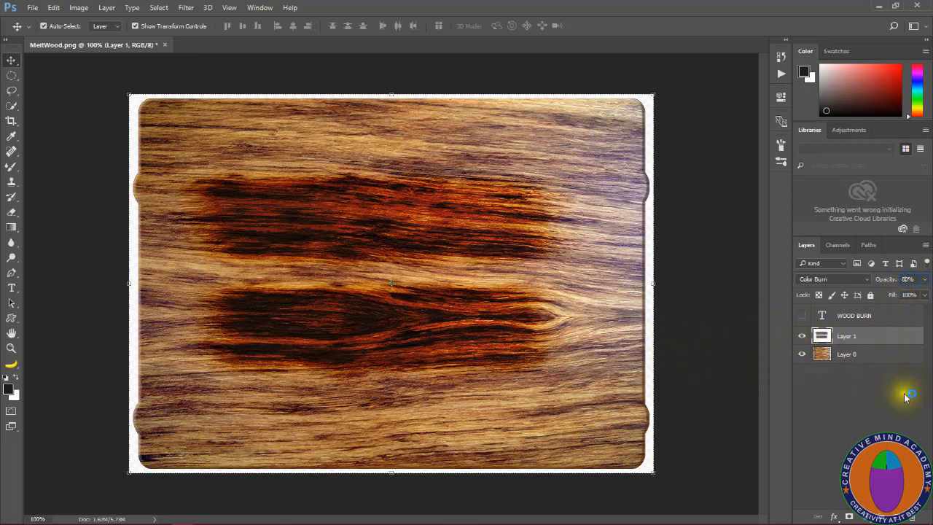
# Add a new layer above the WOOD BURN text layer and load the lettering's outline as a selection.
pyautogui.click(823, 315)
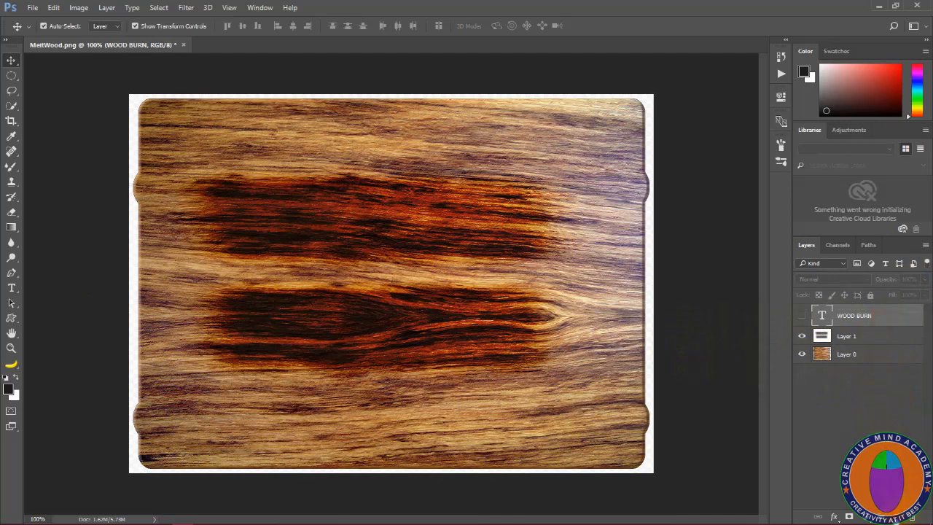
pyautogui.click(891, 517)
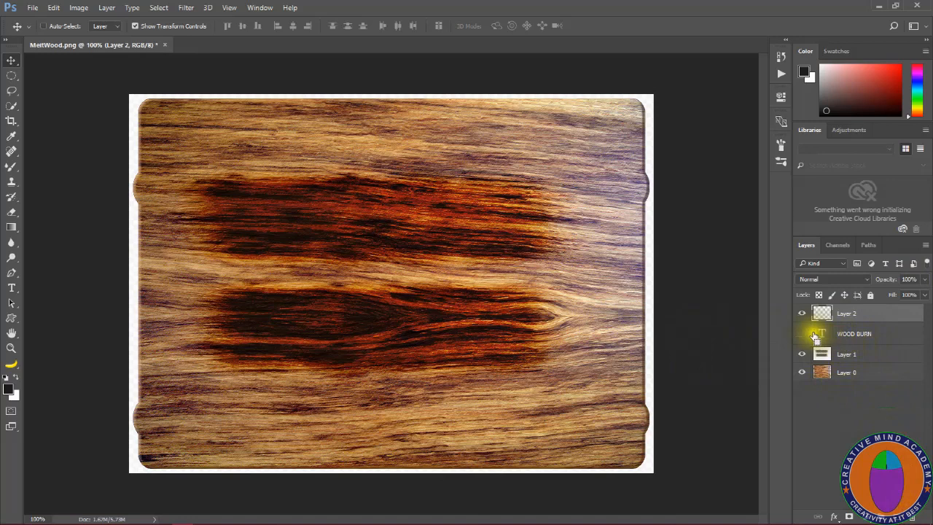
pyautogui.keyDown('ctrl'); pyautogui.click(821, 334); pyautogui.keyUp('ctrl')
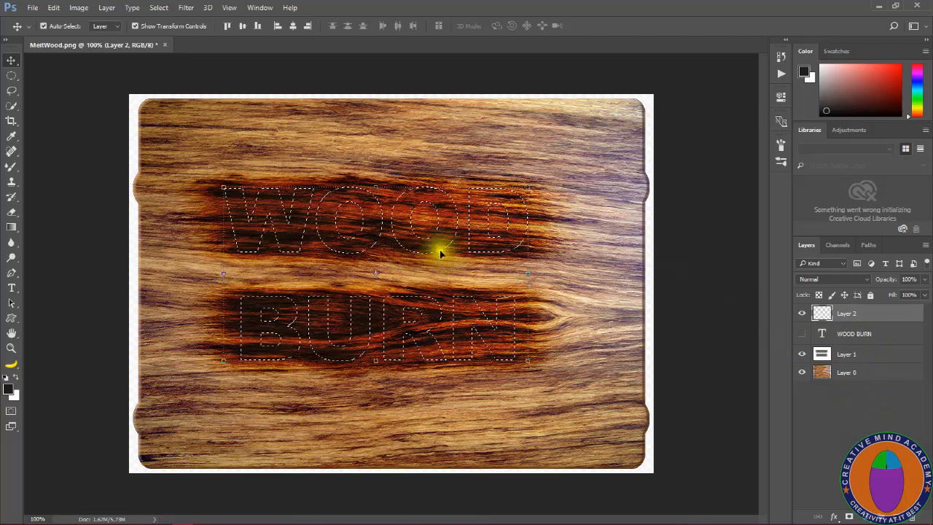
# Feather the lettering selection with a radius of 2 pixels.
pyautogui.click(157, 8)
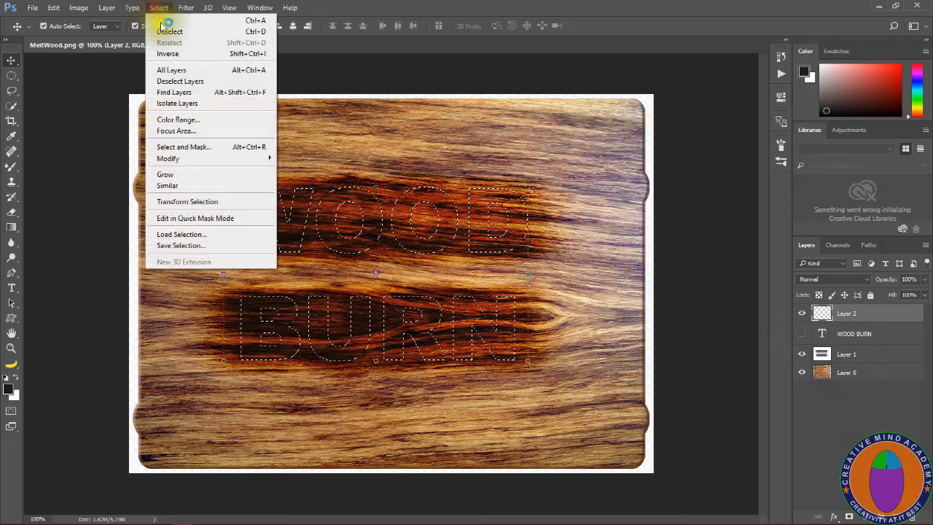
pyautogui.moveTo(235, 159)
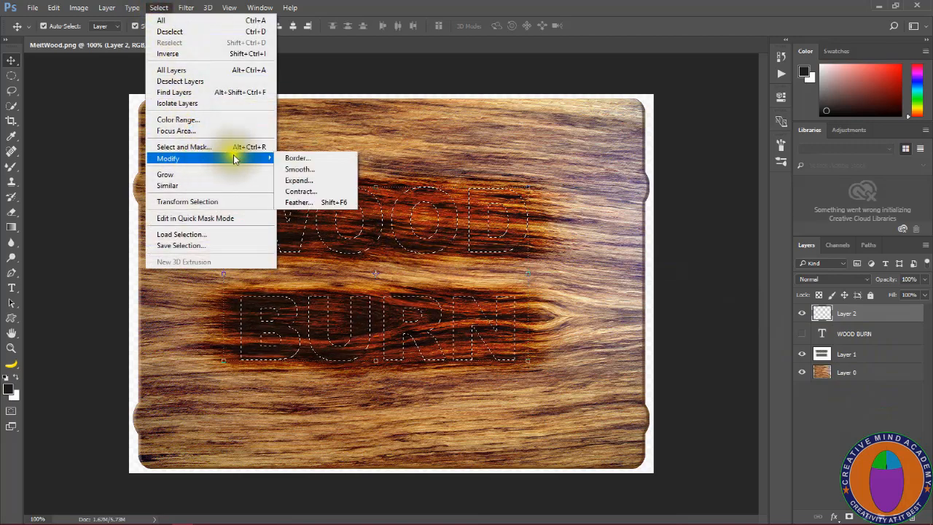
pyautogui.click(340, 202)
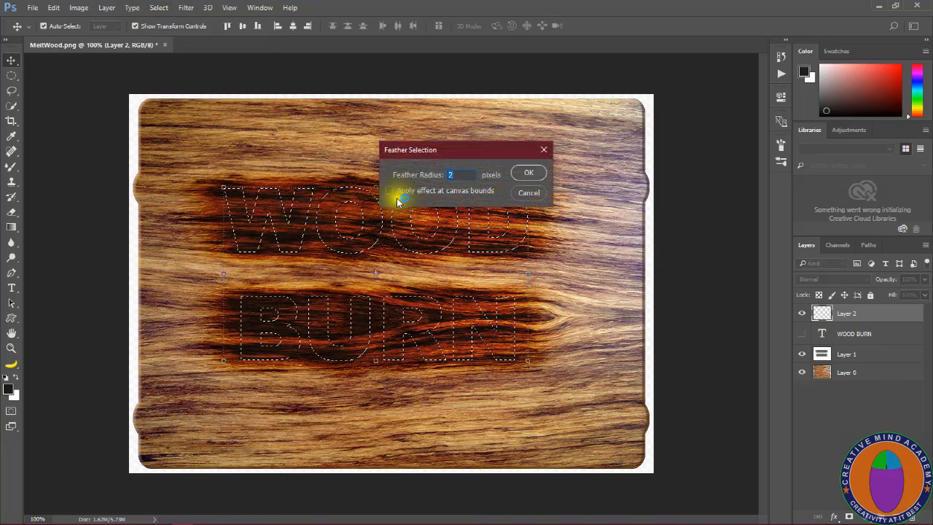
pyautogui.click(454, 175)
pyautogui.moveTo(455, 175); pyautogui.dragTo(433, 180)
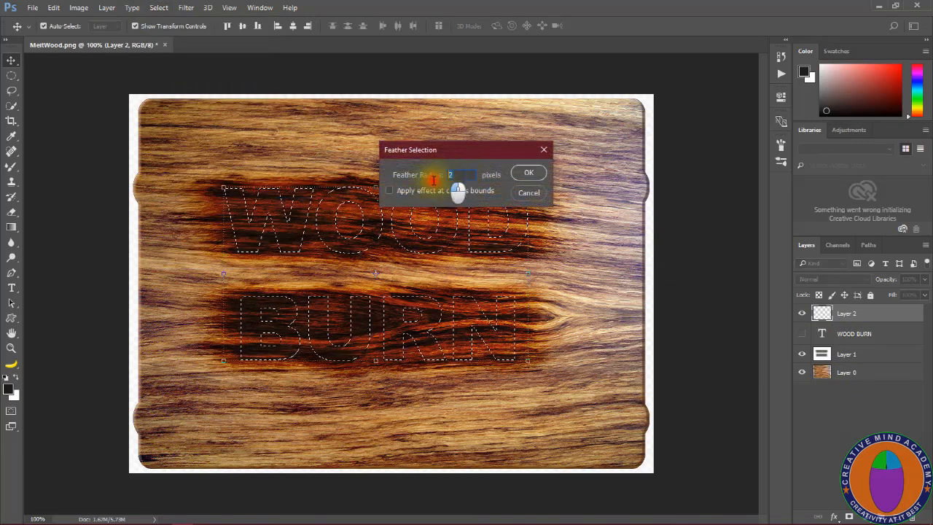
pyautogui.click(525, 173)
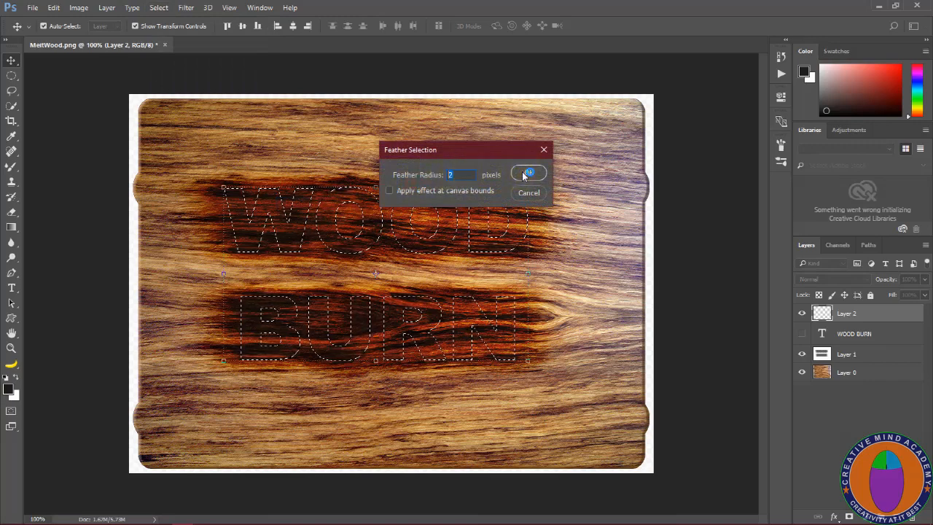
pyautogui.click(525, 173)
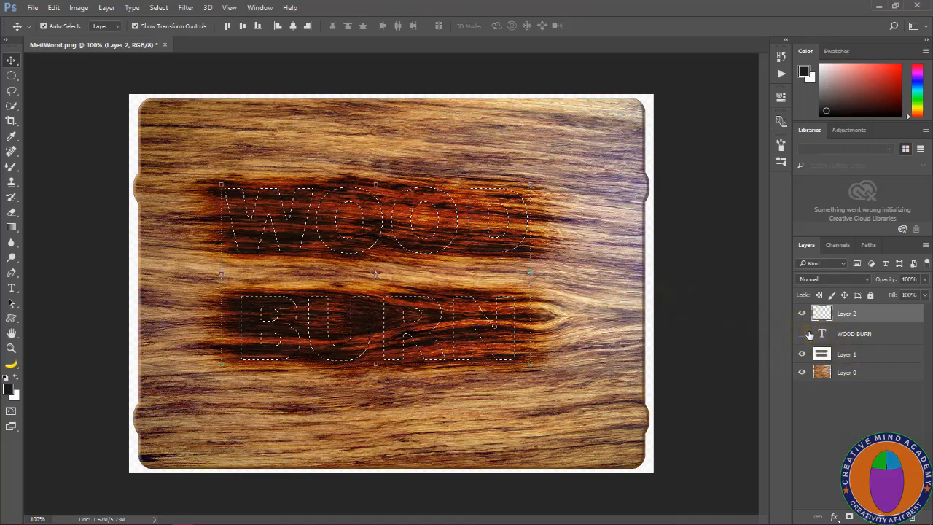
# Fill the feathered lettering selection on Layer 2 with the near-black foreground color and deselect.
pyautogui.hotkey('alt', 'BackSpace')
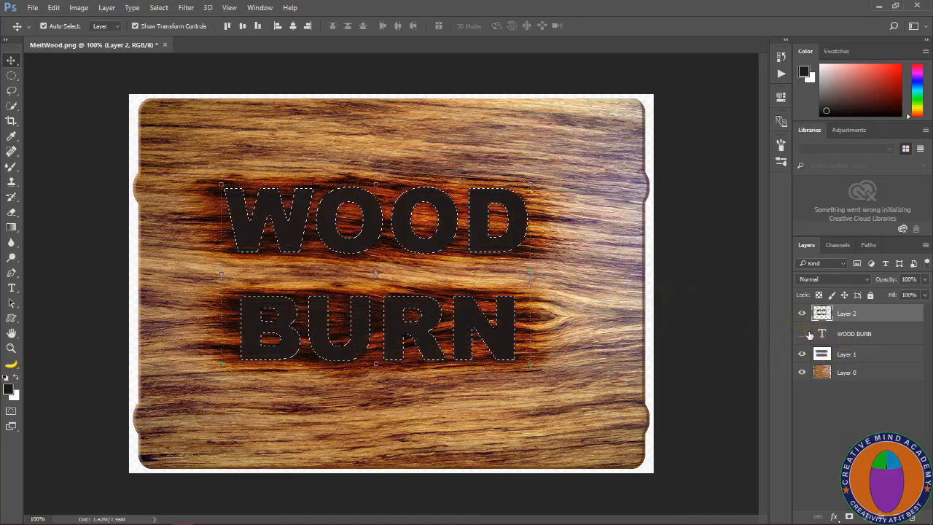
pyautogui.click(824, 316)
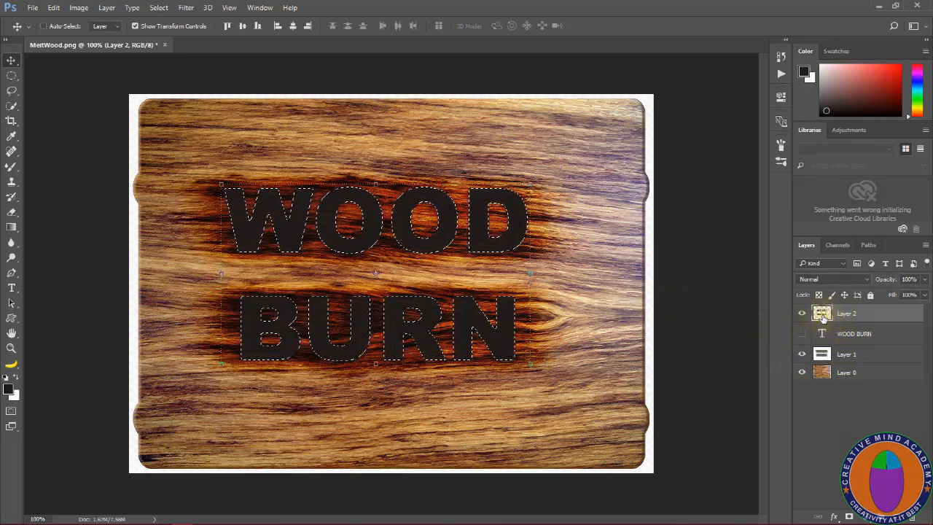
pyautogui.hotkey('ctrl', 'd')
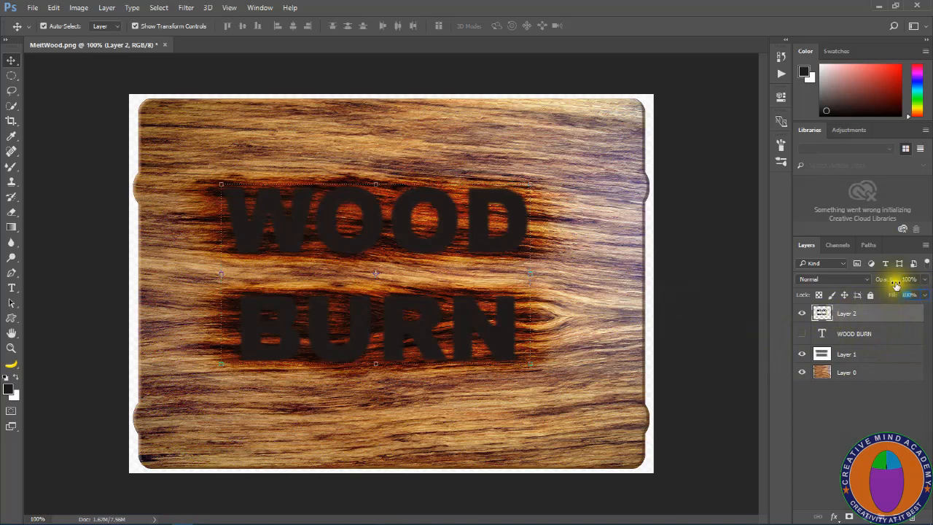
# Try different fill percentages on Layer 2 and settle on a Fill of 70%.
pyautogui.write('0')
pyautogui.write('0')
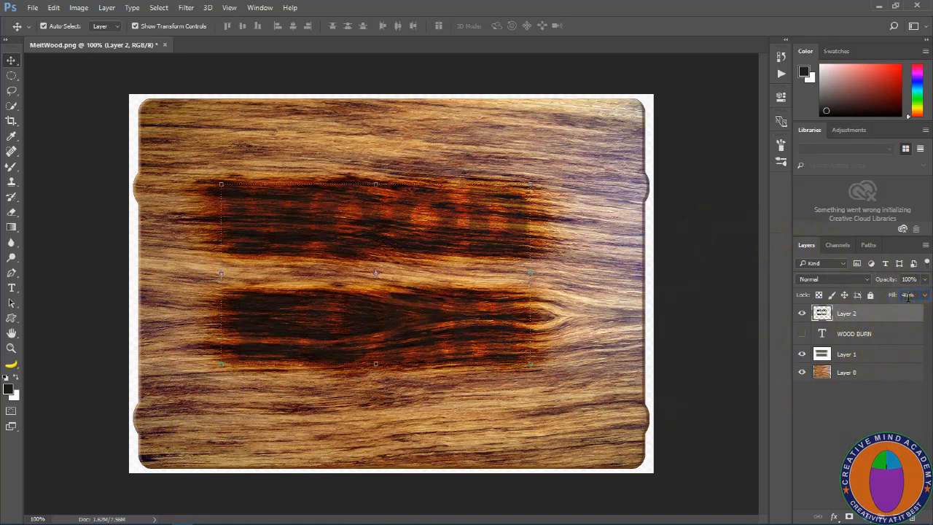
pyautogui.write('5')
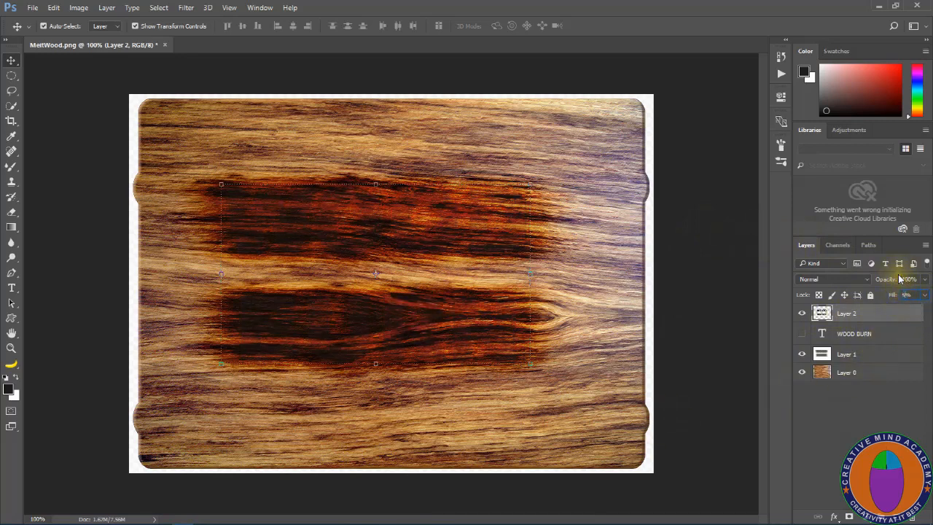
pyautogui.write('0')
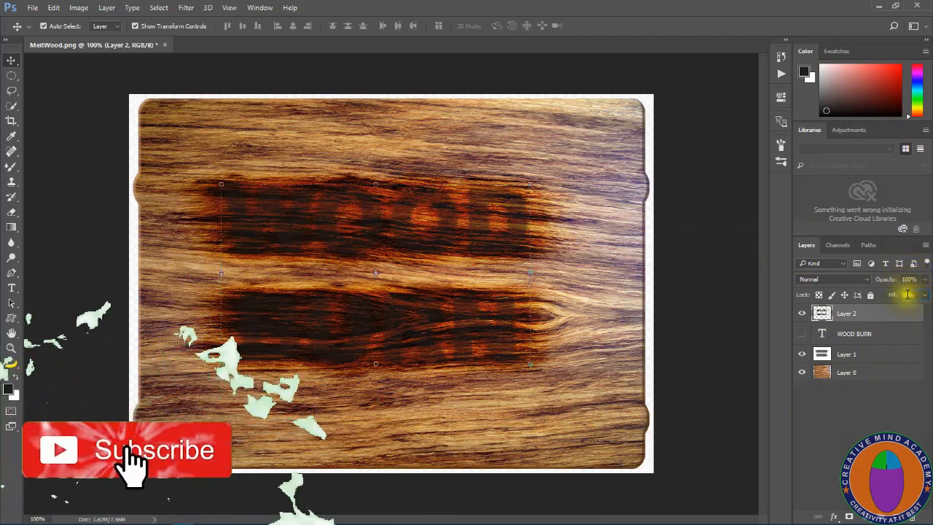
pyautogui.click(898, 296)
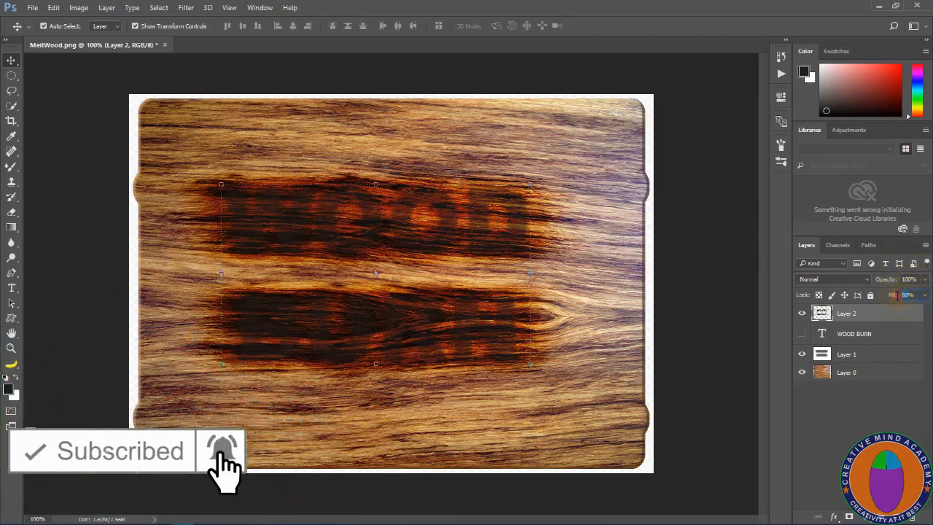
pyautogui.write('3')
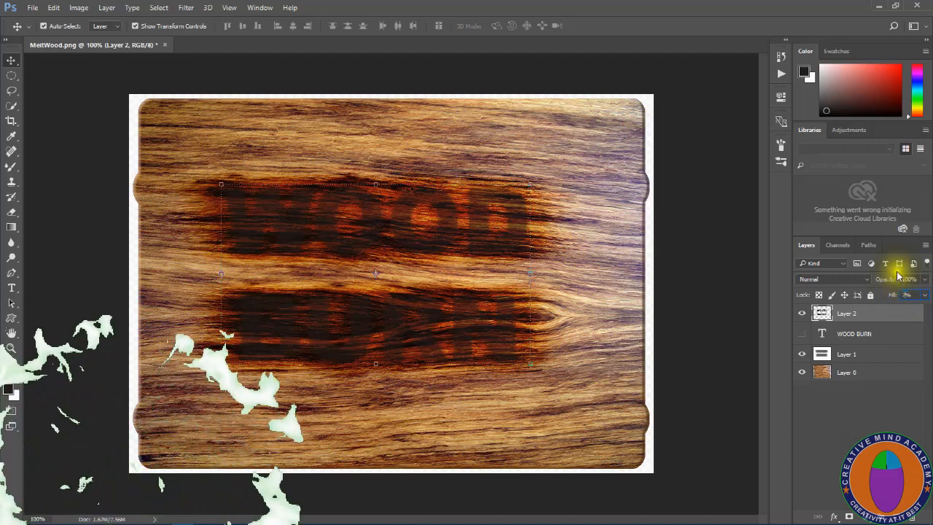
pyautogui.write('0')
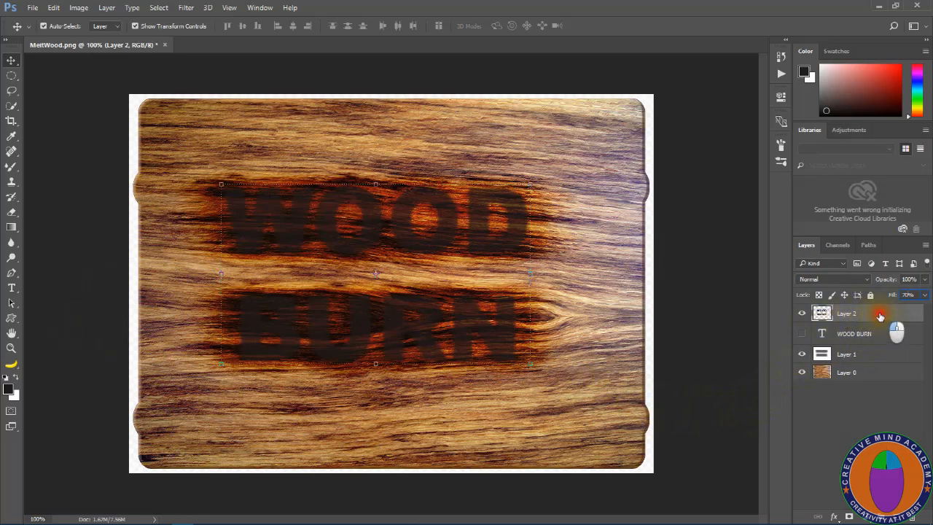
# Add a Bevel & Emboss effect to Layer 2 as a smooth Outer Bevel with 50% depth, upward direction and 20 px size.
pyautogui.doubleClick(880, 315)
pyautogui.moveTo(510, 79); pyautogui.dragTo(691, 101)
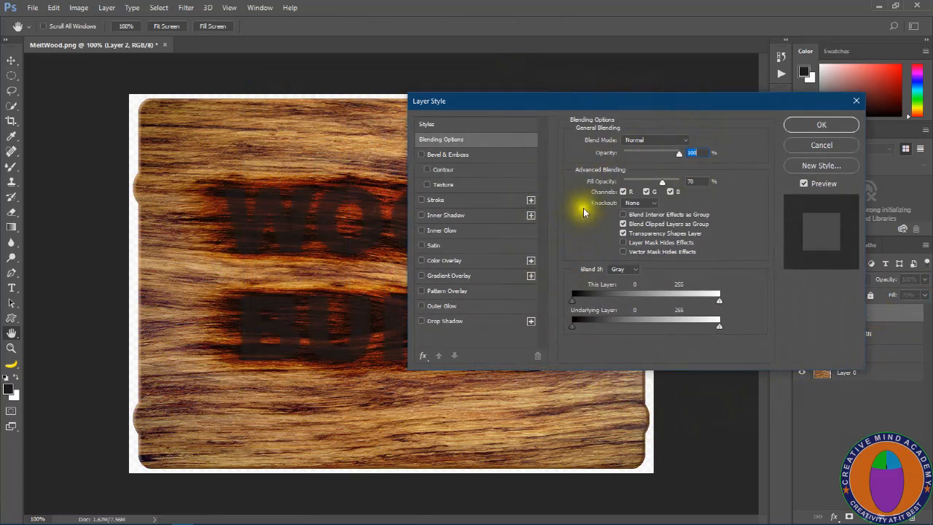
pyautogui.click(447, 155)
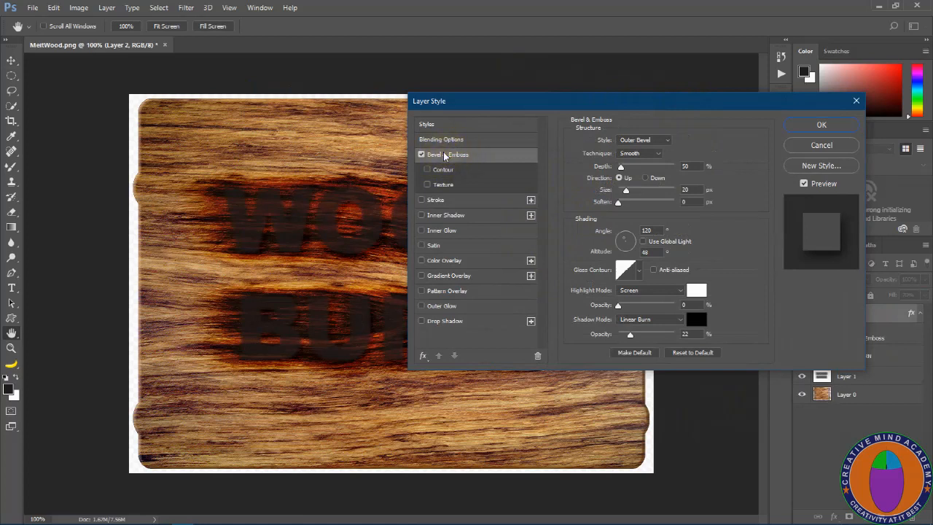
pyautogui.click(668, 141)
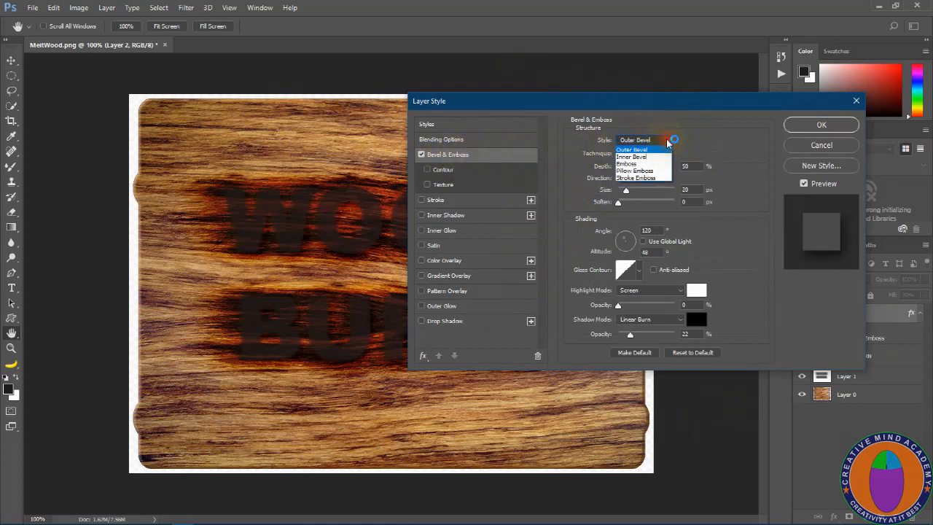
pyautogui.click(631, 151)
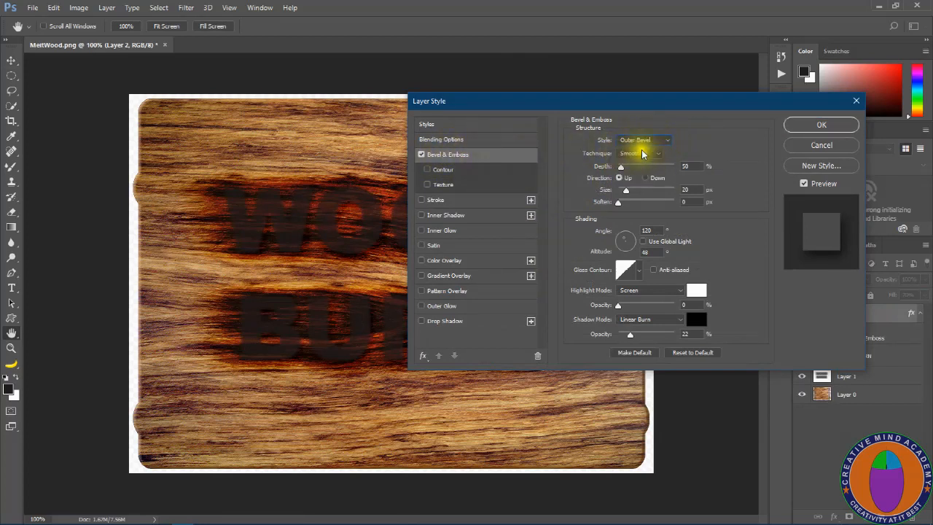
pyautogui.doubleClick(672, 165)
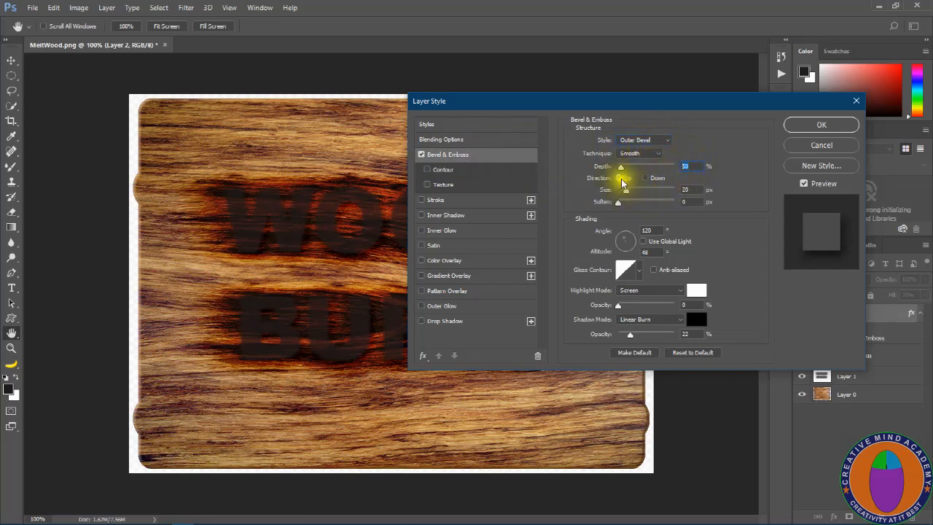
pyautogui.click(684, 190)
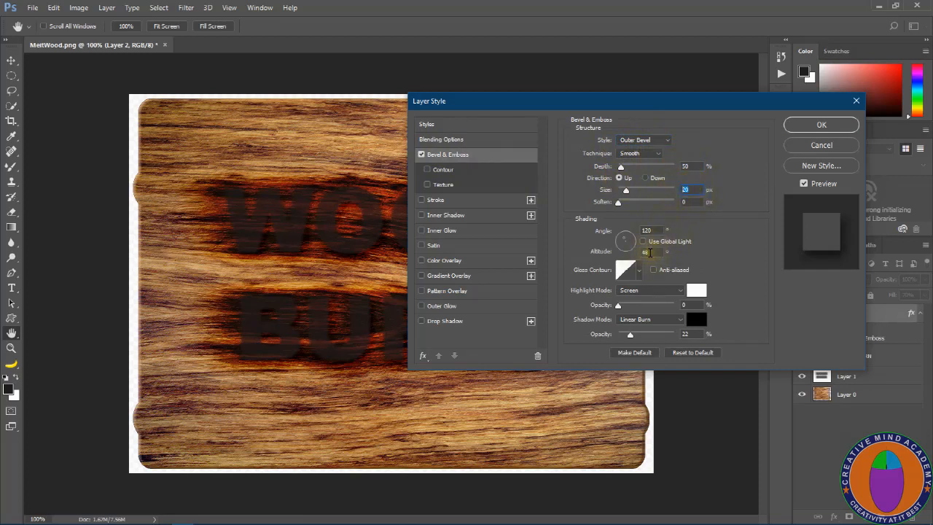
# Set the bevel's shading angle to 130° with the highlight mode on Screen.
pyautogui.click(648, 228)
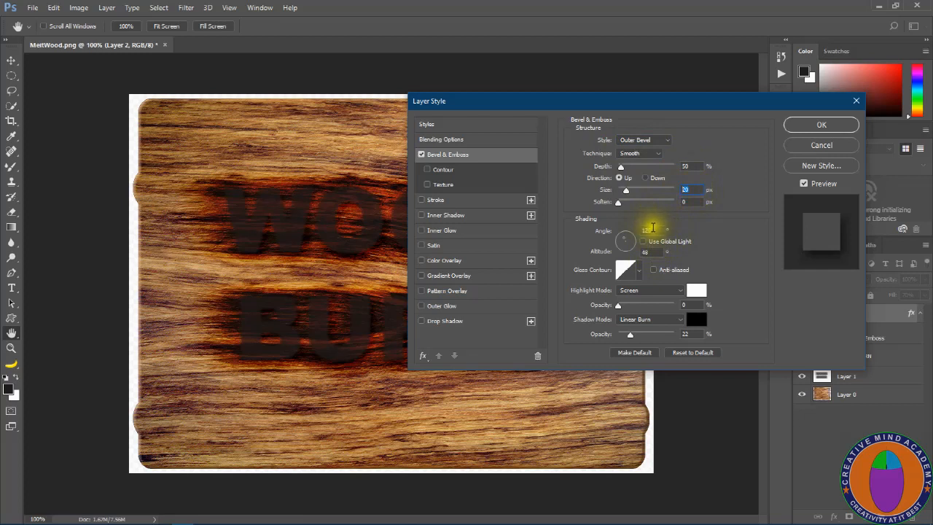
pyautogui.write('10')
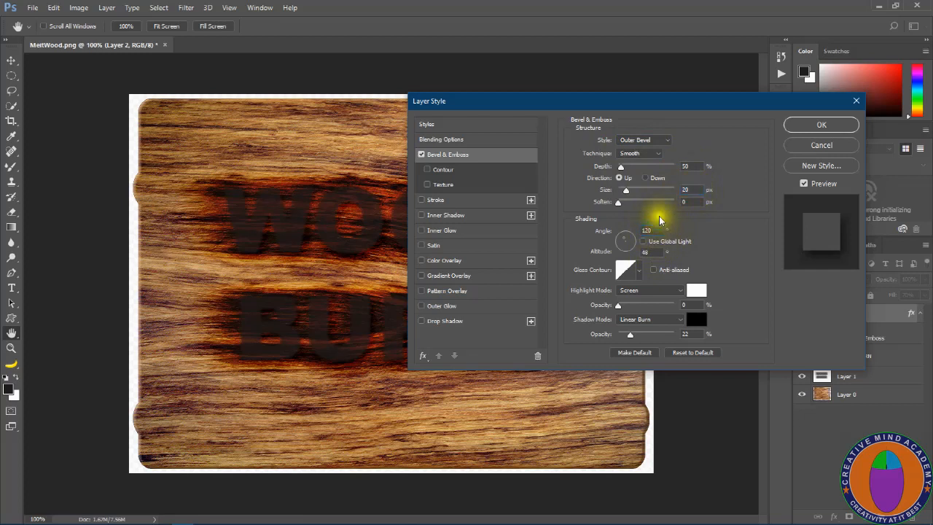
pyautogui.write('0')
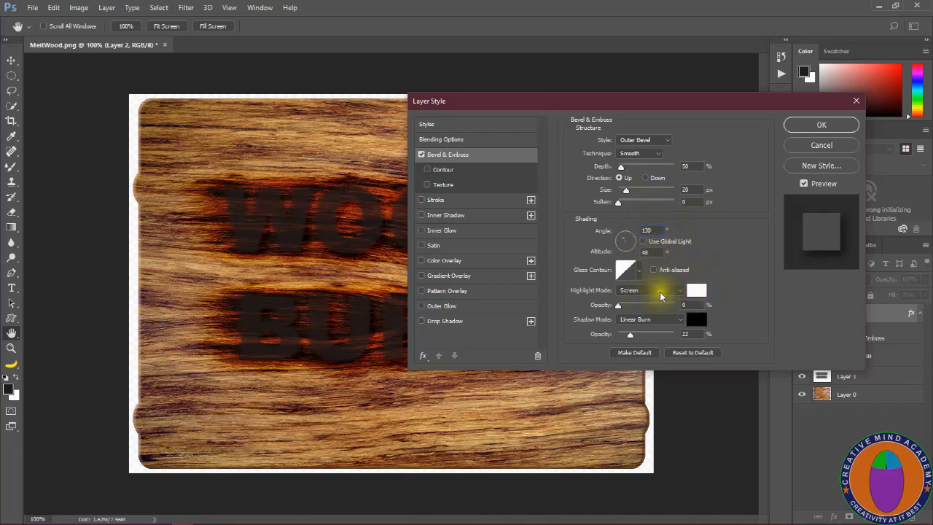
pyautogui.click(664, 291)
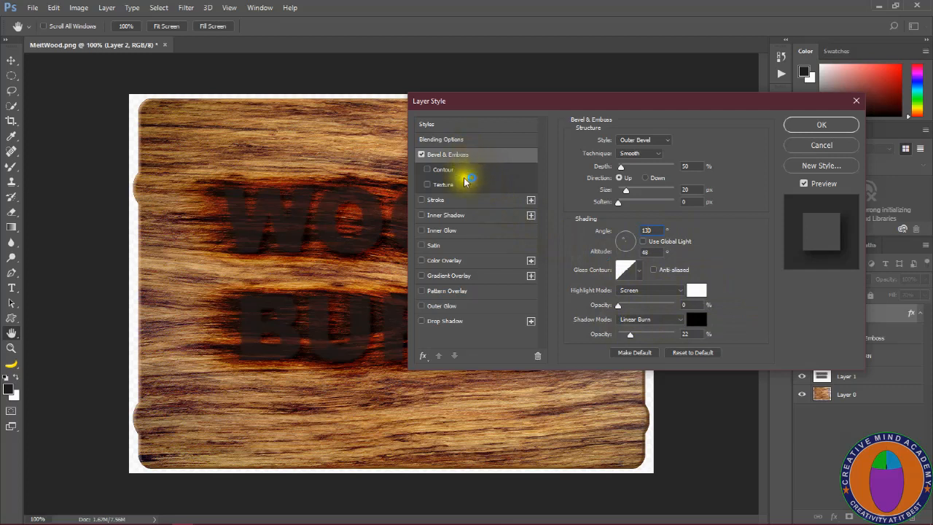
# Add a black Linear Burn Inner Shadow to Layer 2 with 10% opacity and 50 px size, and apply the layer styles.
pyautogui.click(431, 216)
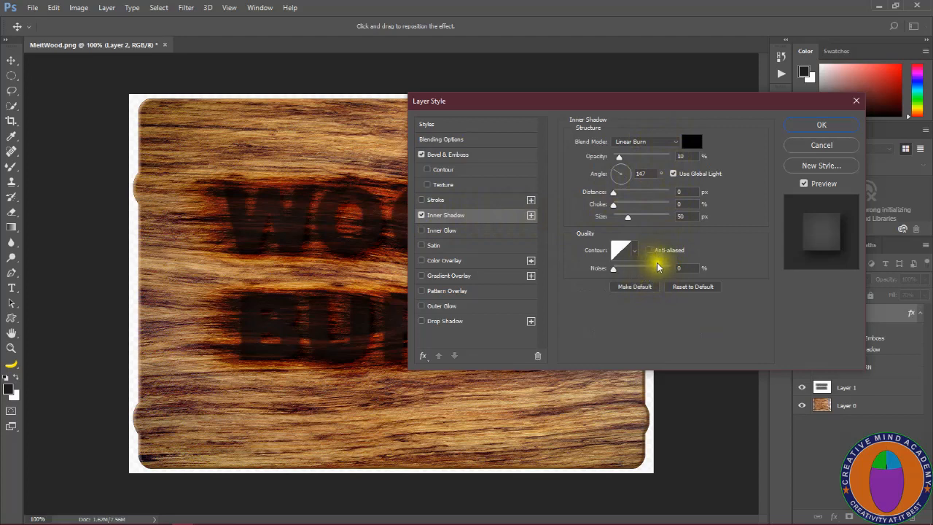
pyautogui.click(820, 125)
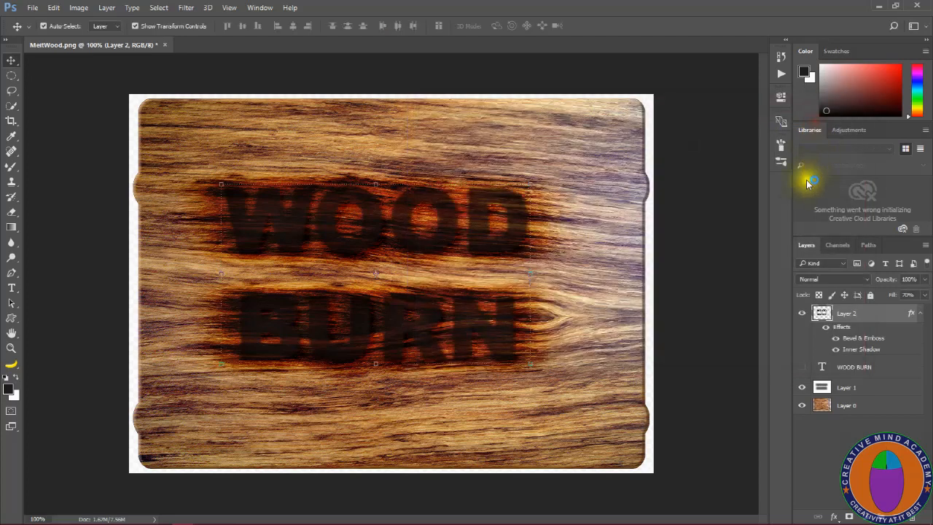
# Zoom in on the WOOD BURN lettering to examine the burned effect up close.
pyautogui.click(391, 251)
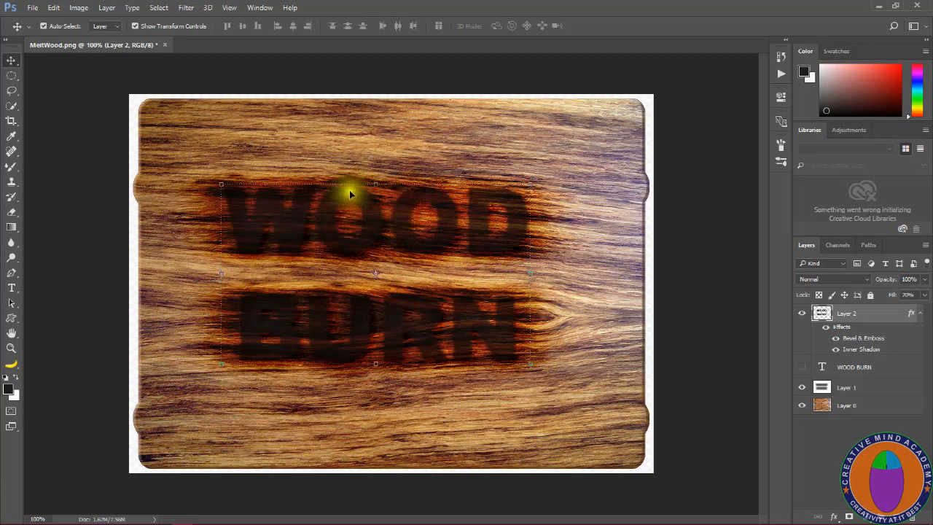
pyautogui.press('z')
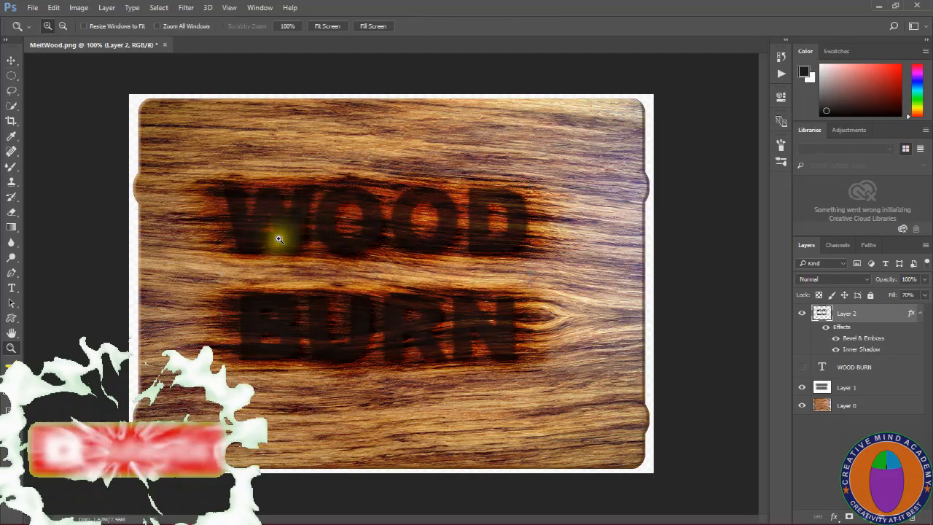
pyautogui.moveTo(248, 264); pyautogui.dragTo(571, 374)
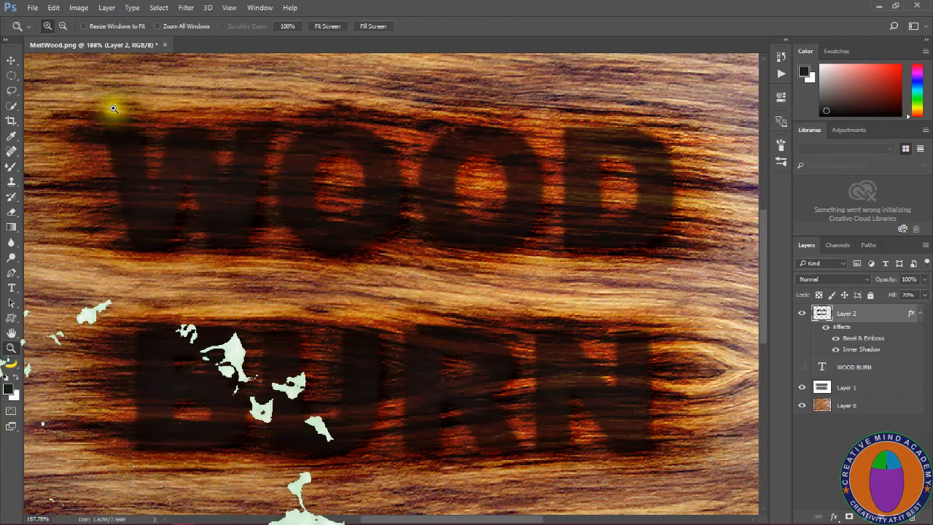
pyautogui.moveTo(50, 112)
pyautogui.mouseDown()
pyautogui.moveTo(291, 354)
pyautogui.moveTo(627, 437)
pyautogui.moveTo(711, 473)
pyautogui.mouseUp()
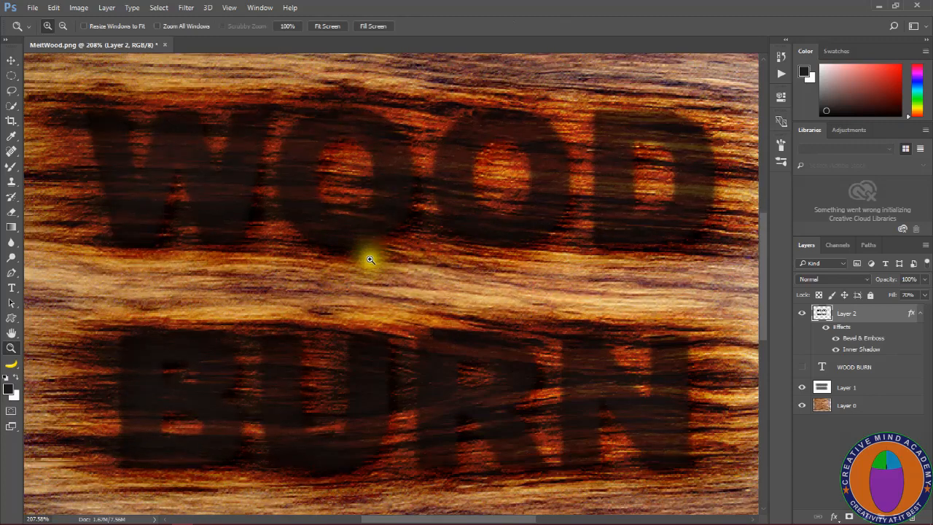